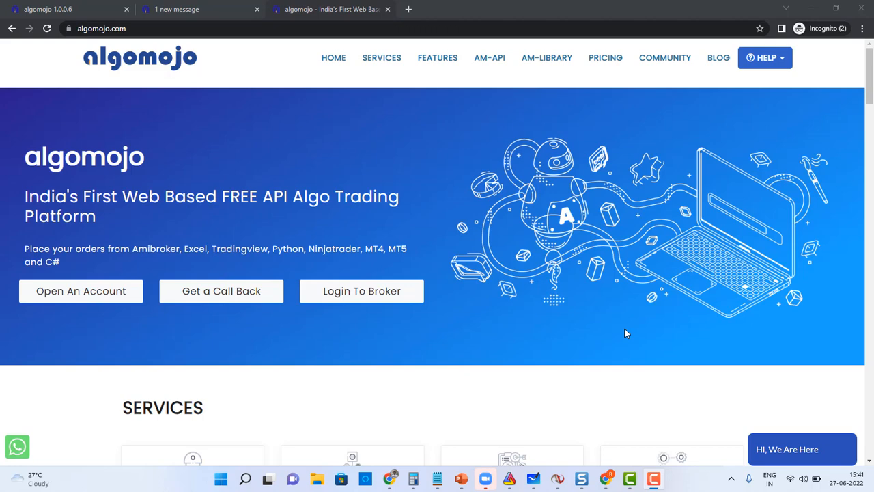
Compare CRUDEOIL22JULFUT market depth across both Algomojo accounts, finishing on the first account.
left_click(31, 9)
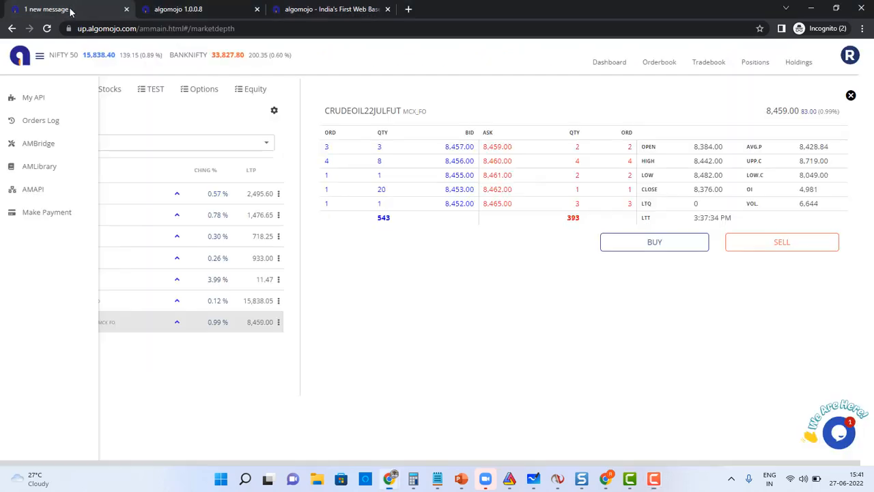
left_click(183, 10)
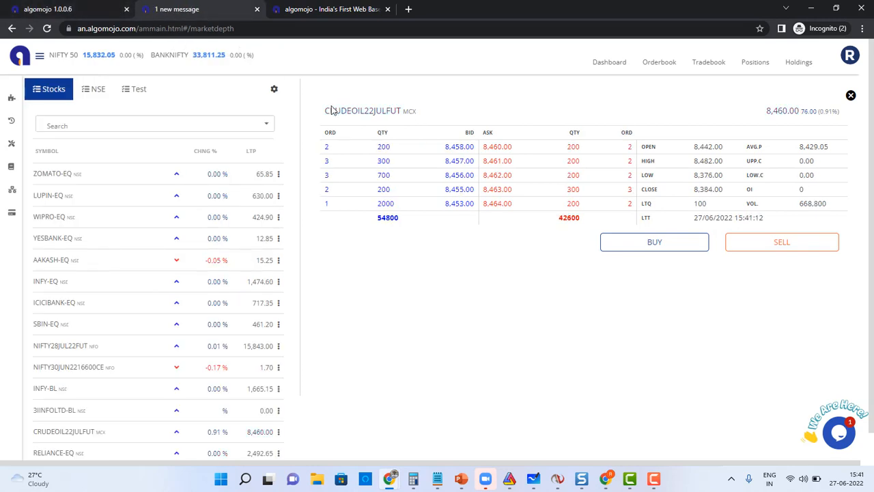
key("ctrl+Page_Up")
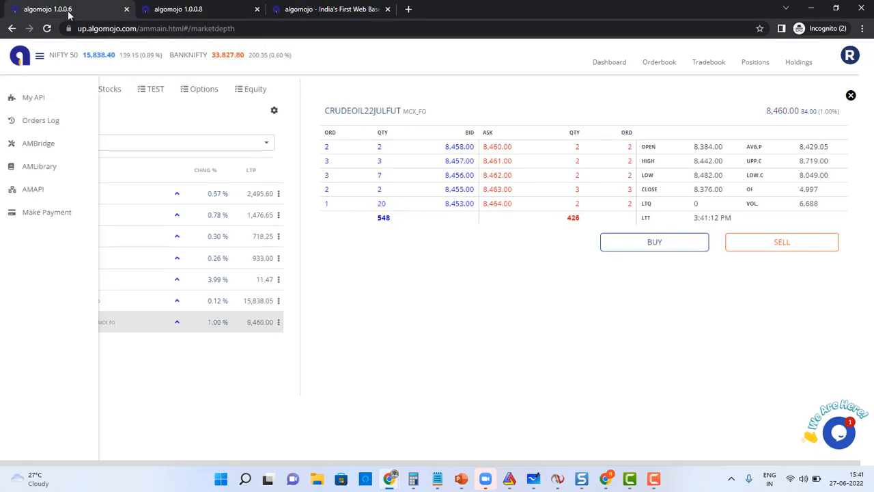
double_click(354, 110)
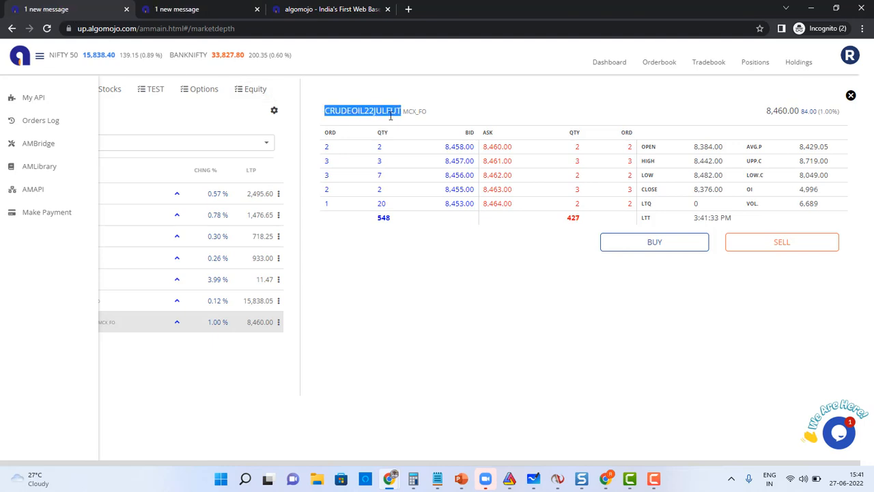
left_click(197, 9)
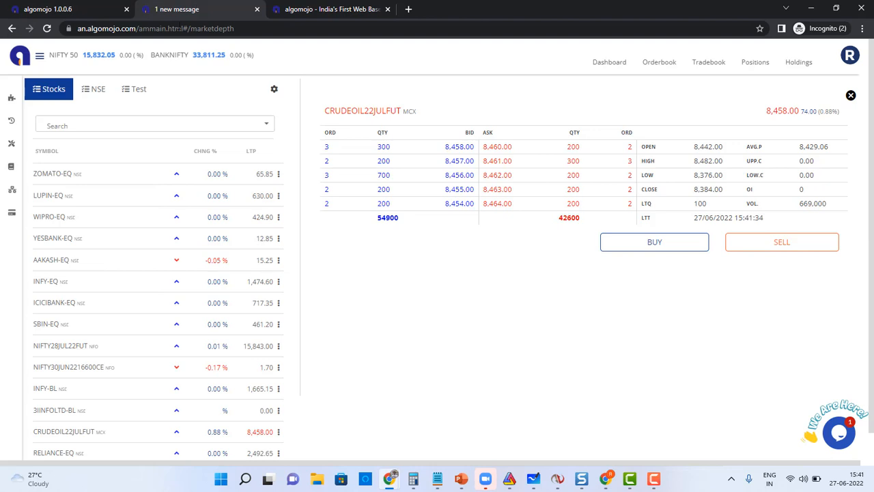
left_click(67, 9)
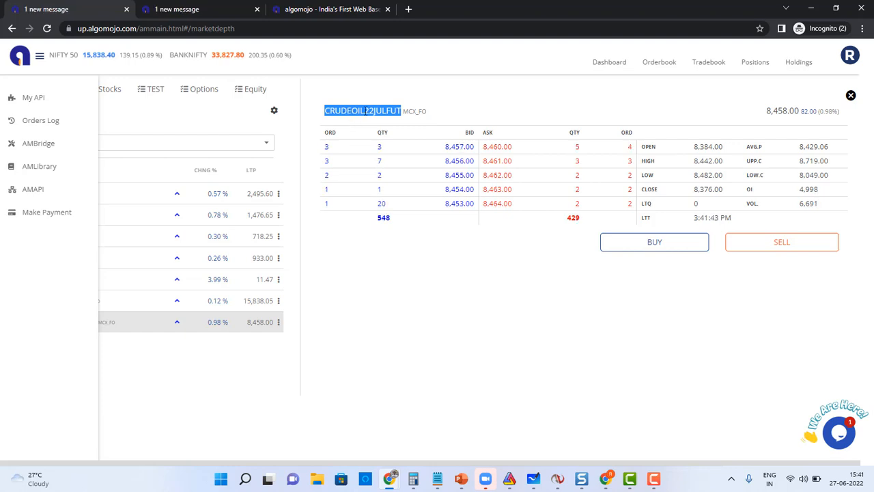
left_click(211, 17)
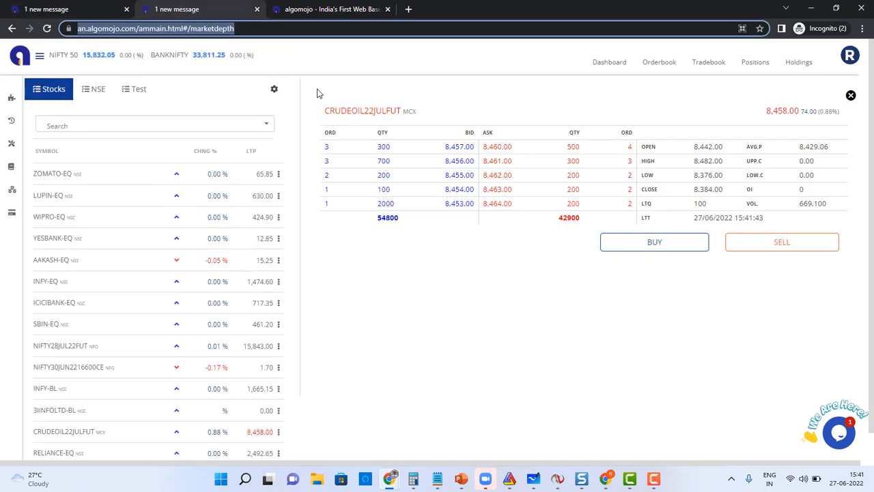
left_click(62, 9)
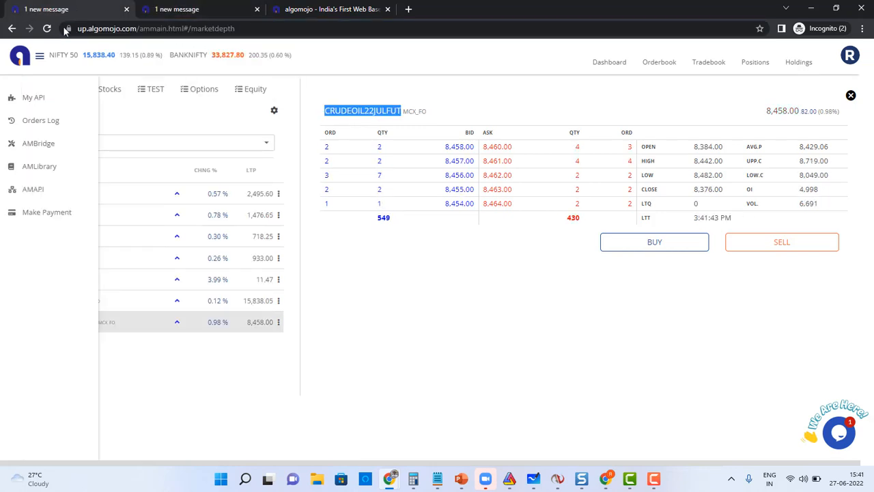
Open the API details page for both Algomojo accounts.
left_click(35, 99)
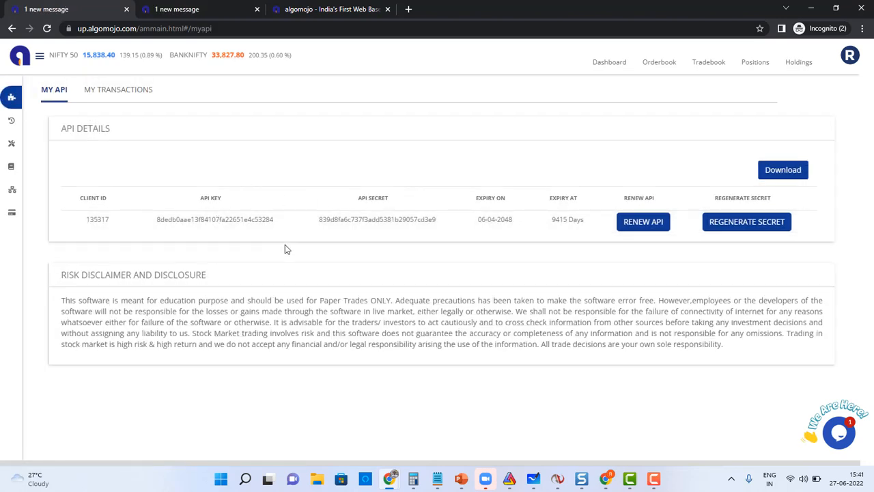
left_click(198, 11)
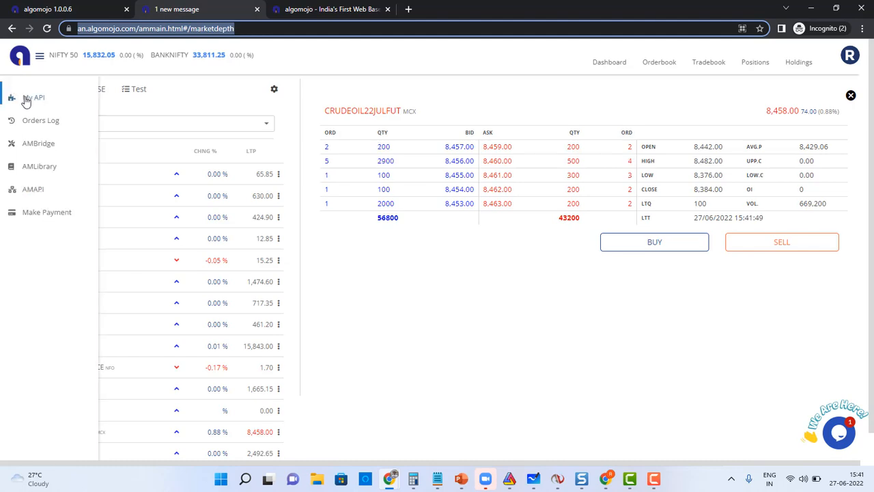
left_click(26, 100)
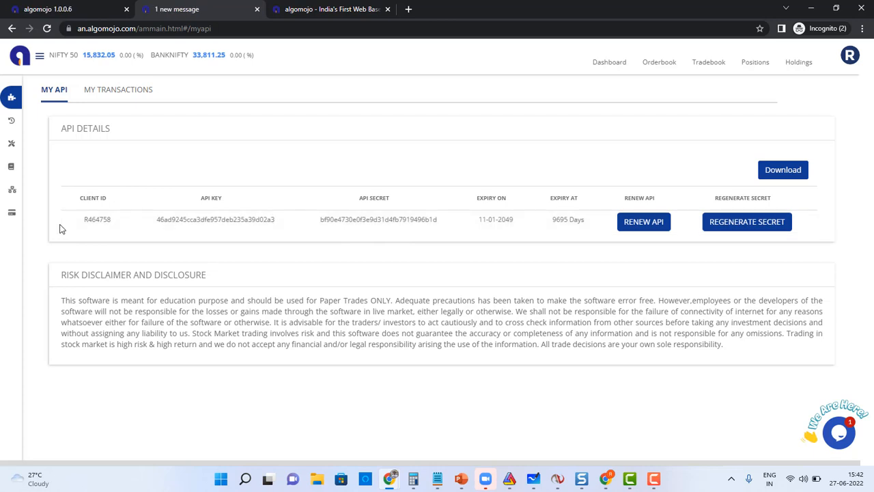
Open the SuperTrend sample Pine Script from AM-Library's TradingView strategies and select all of it.
mouse_move(14, 197)
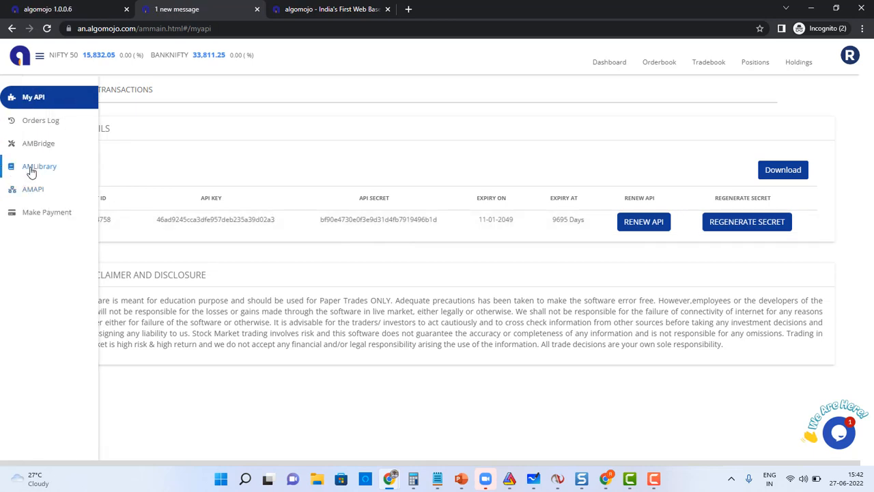
left_click(30, 168)
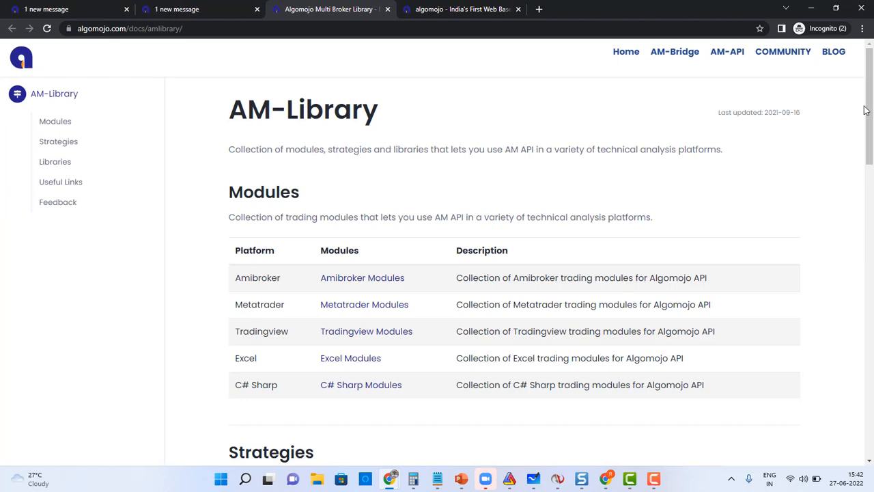
left_click_drag(865, 111, 865, 184)
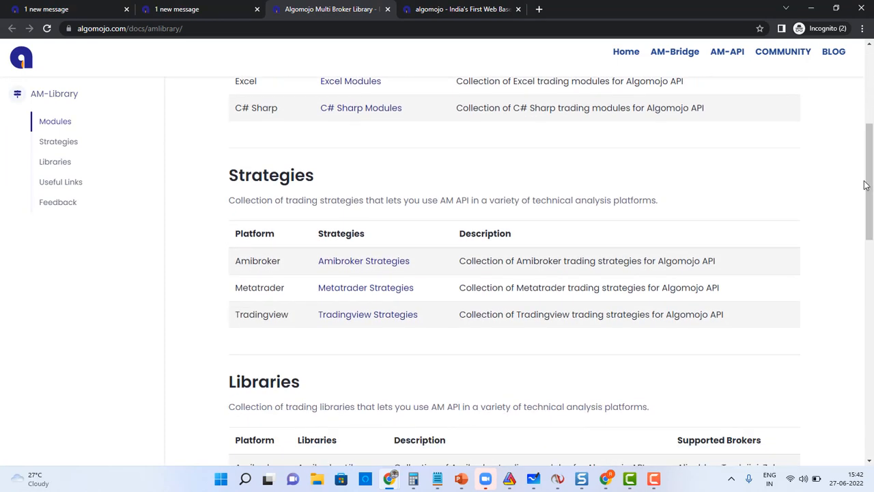
left_click(381, 319)
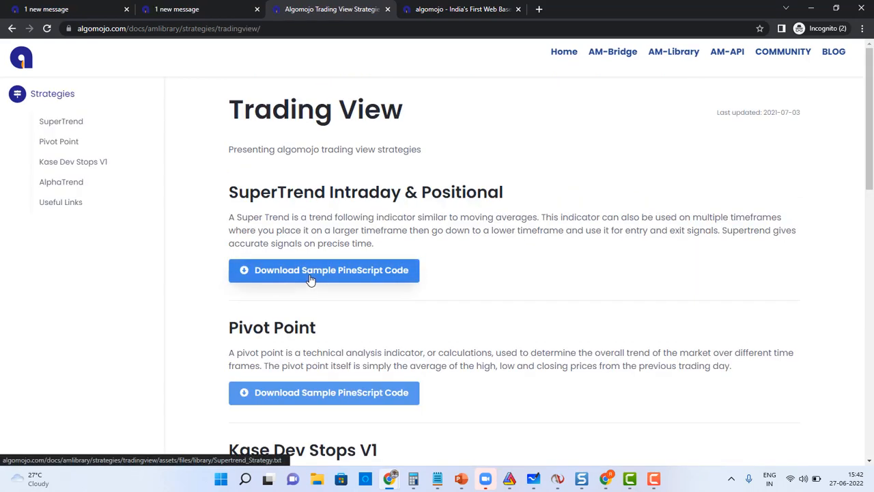
left_click(311, 271)
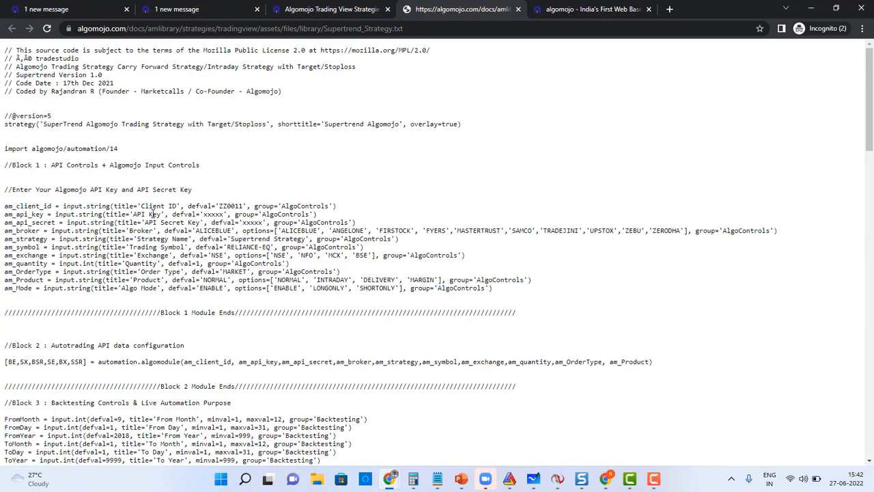
key("ctrl+a")
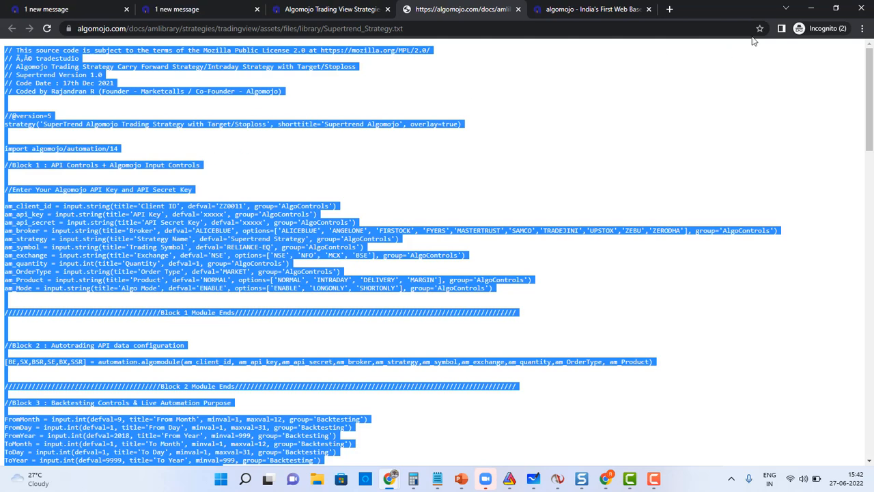
left_click(811, 8)
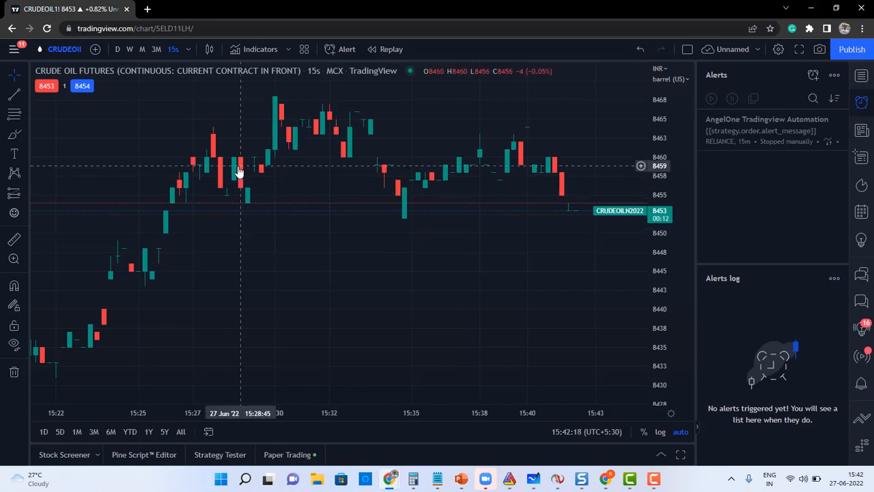
Save the SuperTrend Algomojo script in the Pine Script Editor.
left_click(142, 454)
left_click(146, 307)
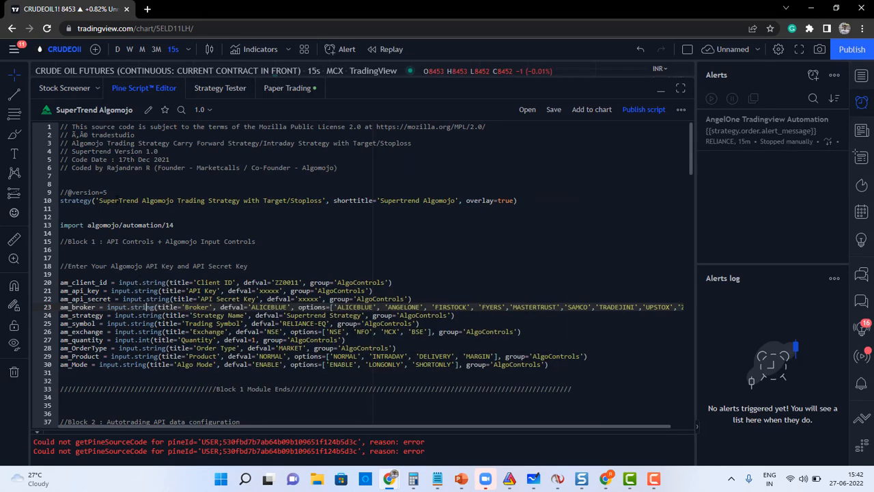
left_click(117, 200)
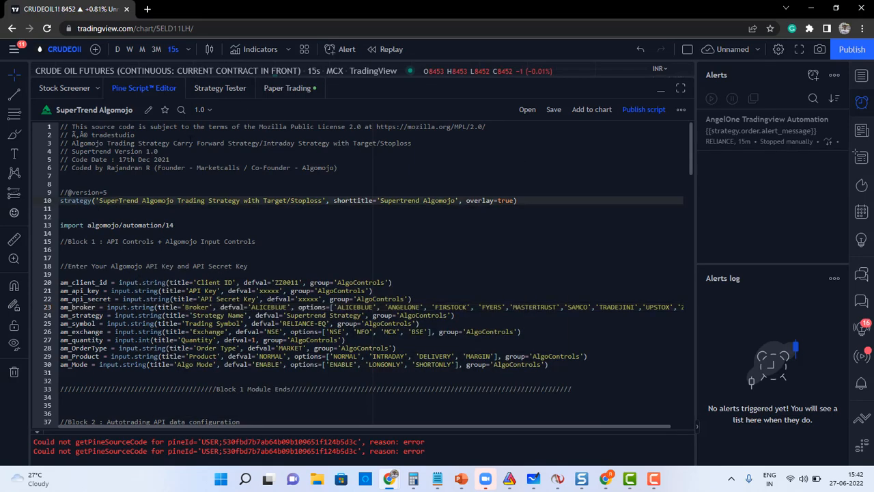
left_click(554, 110)
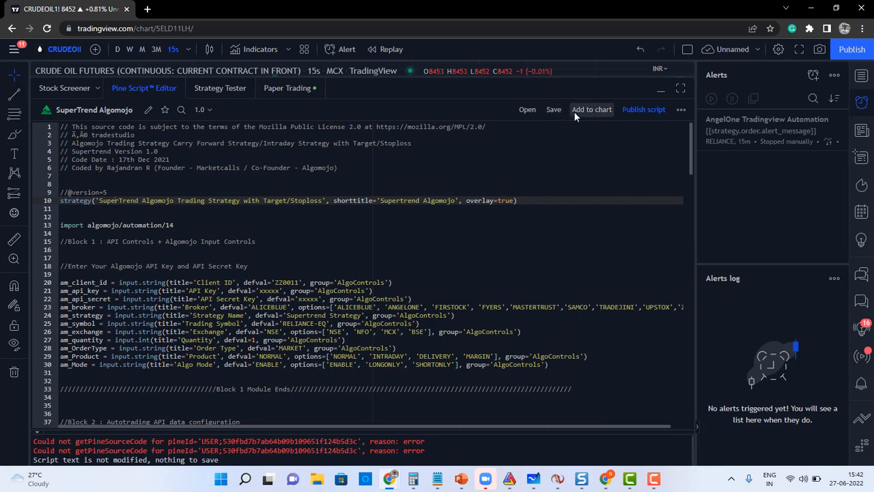
Add the strategy to the crude oil chart with the 09:15–15:00 session and hide the backtest panel.
left_click(154, 89)
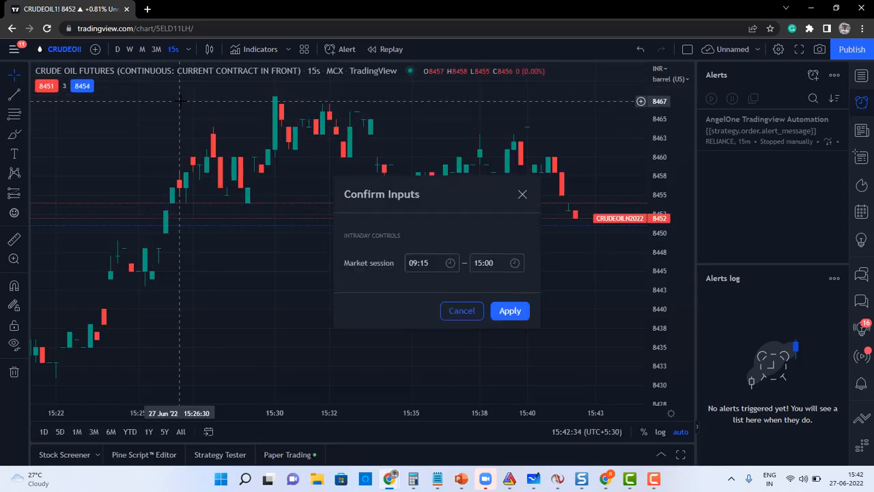
left_click(507, 313)
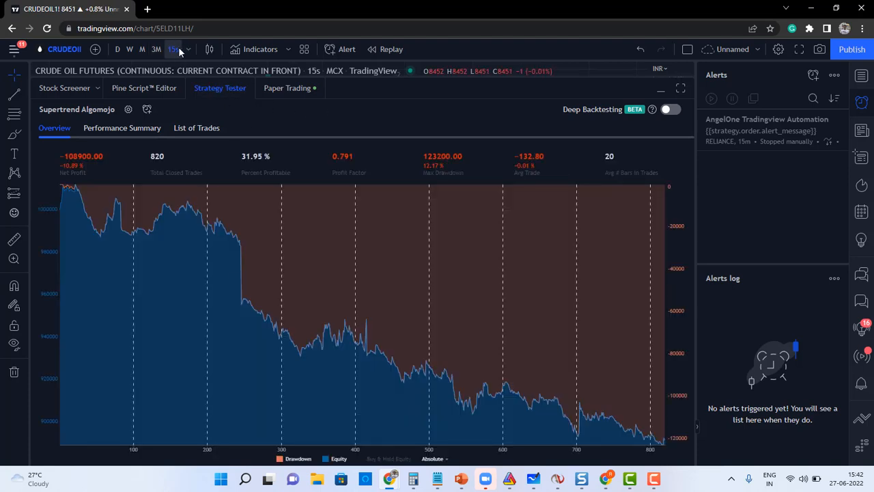
left_click(218, 91)
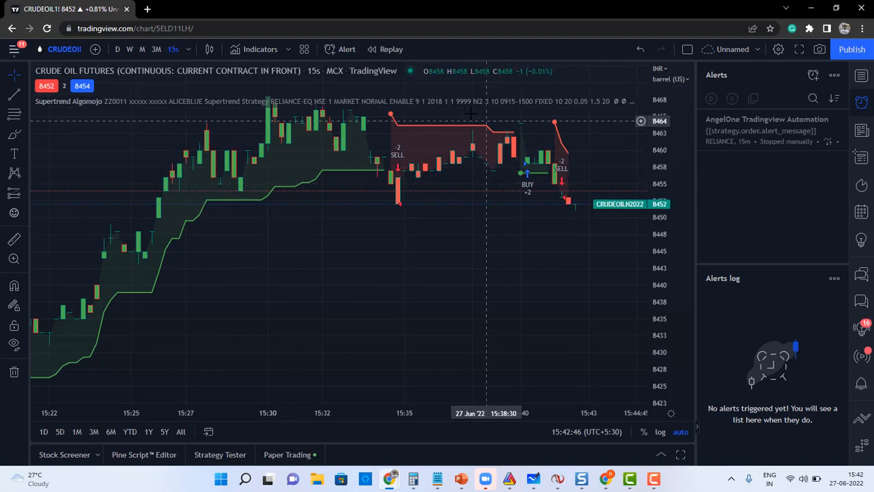
Open the Supertrend Algomojo strategy settings and set the broker to UPSTOX.
mouse_move(467, 103)
left_click(592, 102)
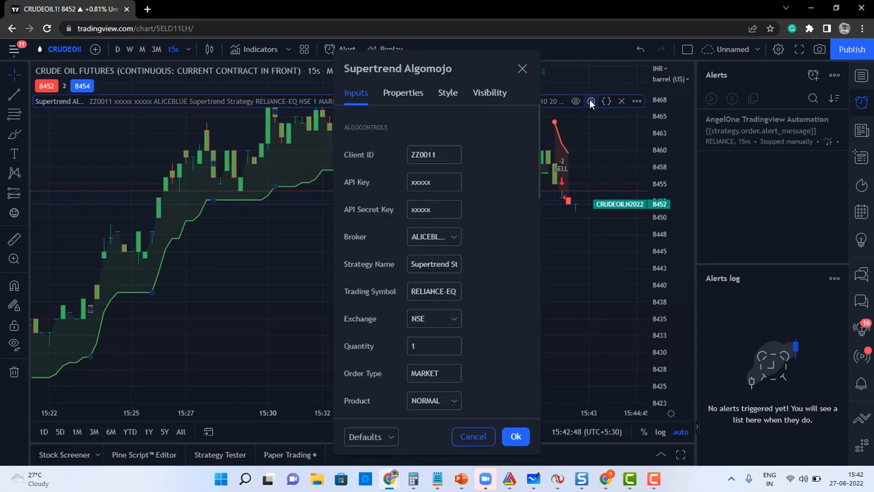
double_click(434, 154)
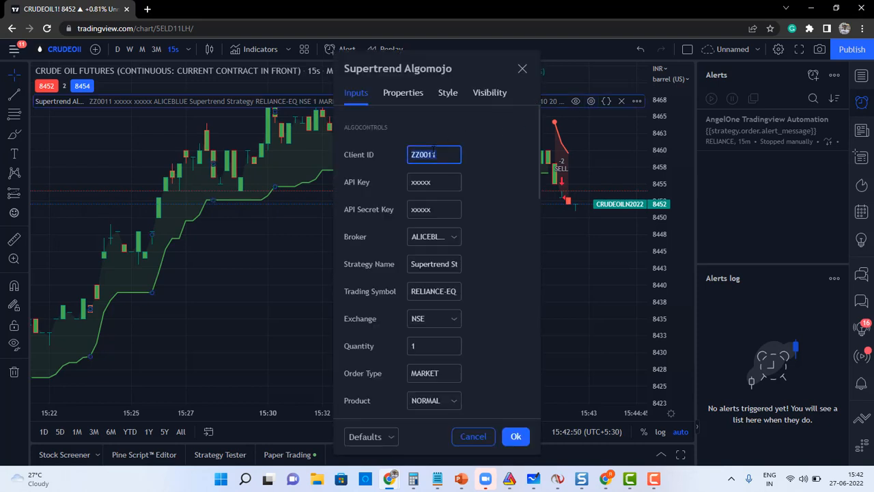
double_click(429, 181)
double_click(429, 209)
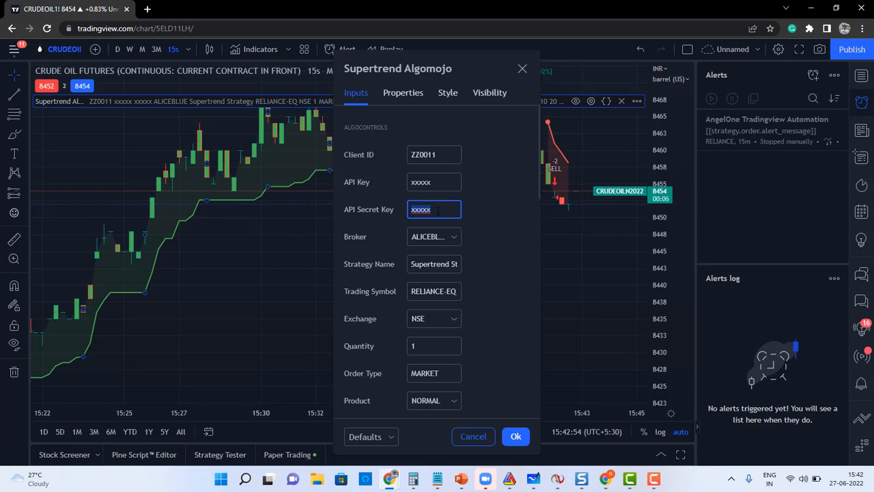
left_click(454, 237)
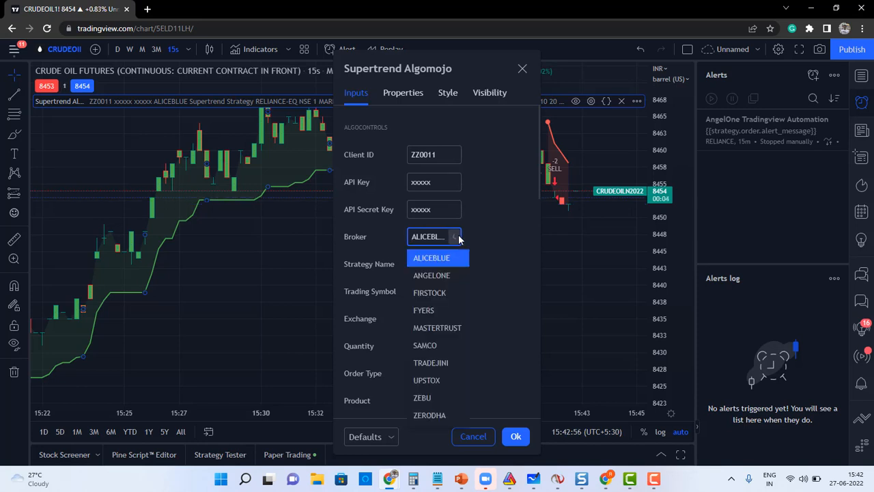
left_click(424, 380)
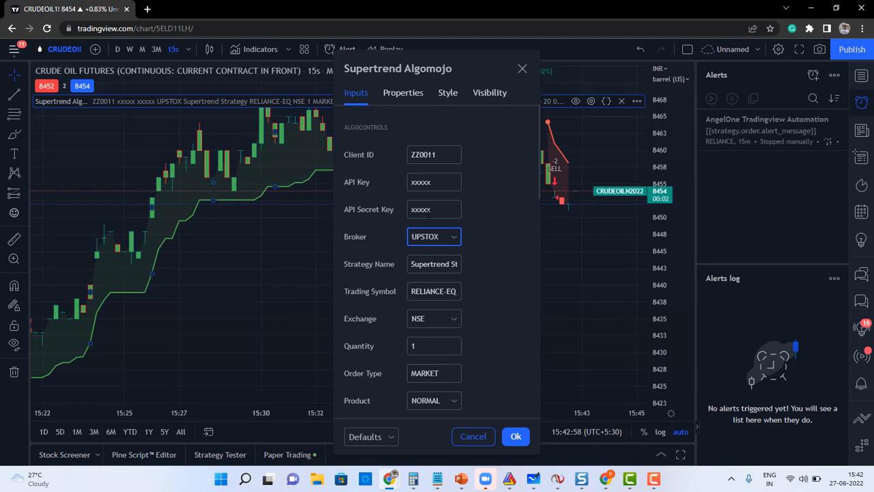
Copy the account's client ID from Algomojo's API details into the Client ID input.
left_click(435, 153)
key("alt+Tab")
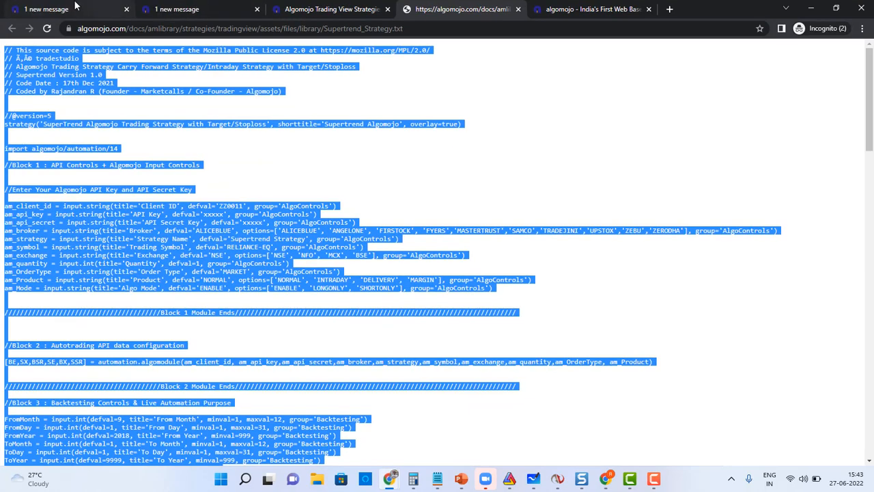
left_click(67, 8)
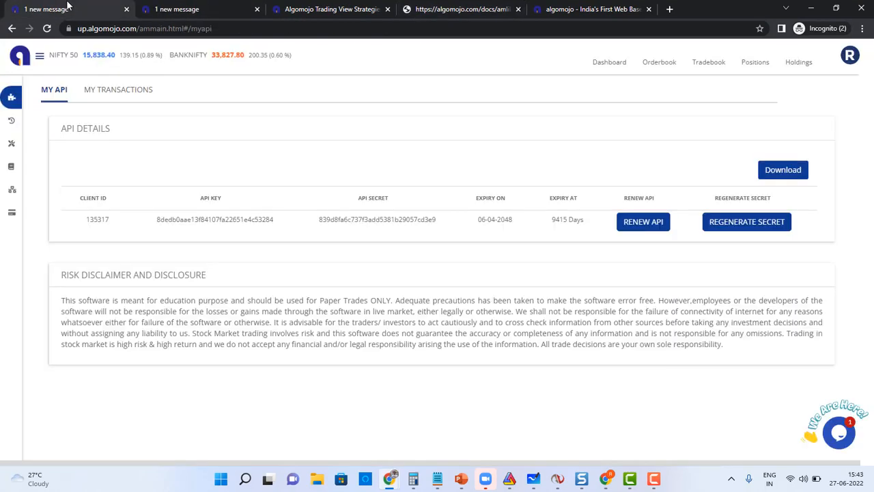
mouse_move(16, 98)
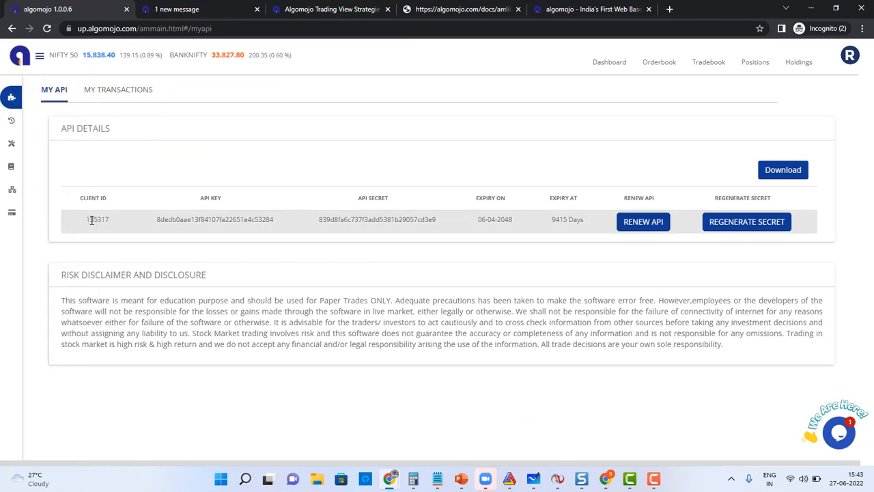
double_click(91, 219)
key("alt+Tab")
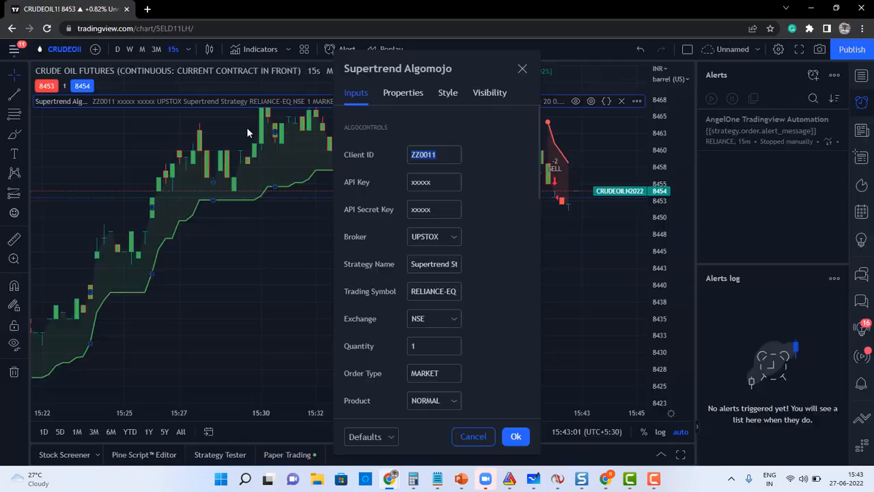
Copy the API key and API secret from Algomojo into the strategy's inputs.
key("alt+Tab")
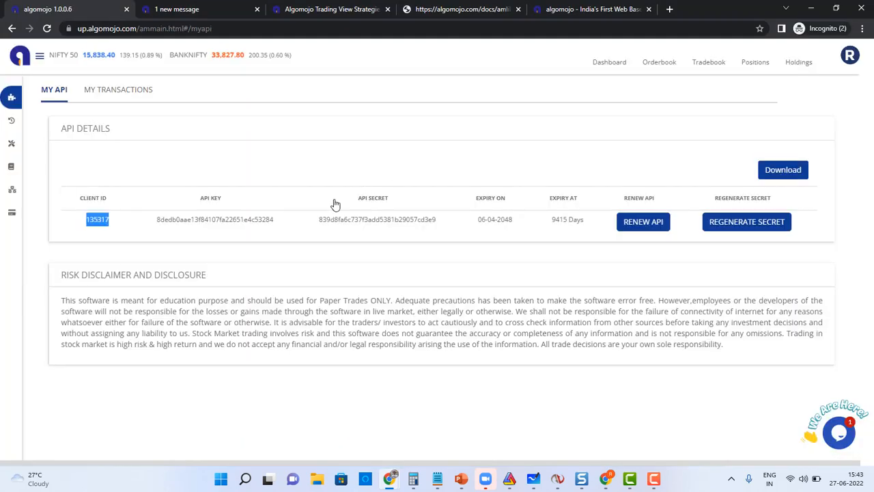
double_click(239, 217)
key("ctrl+c")
key("alt+Tab")
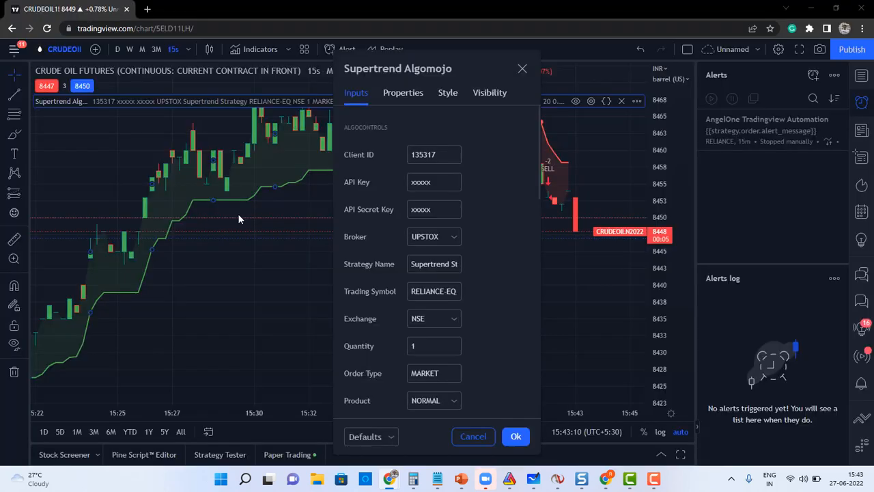
double_click(421, 181)
key("ctrl+v")
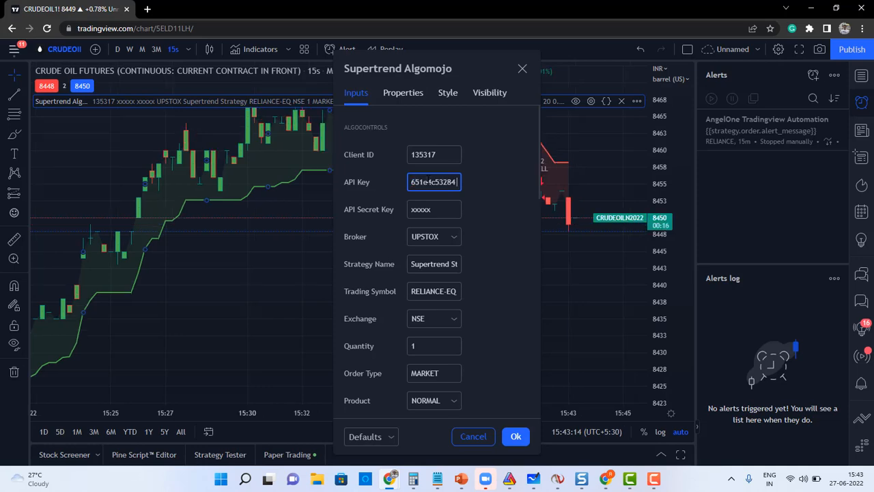
key("alt+Tab")
double_click(375, 219)
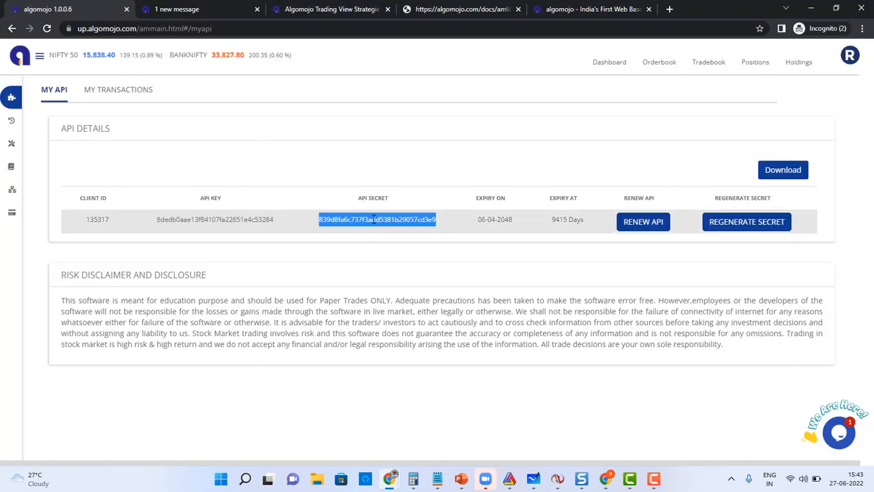
key("alt+Tab")
double_click(421, 209)
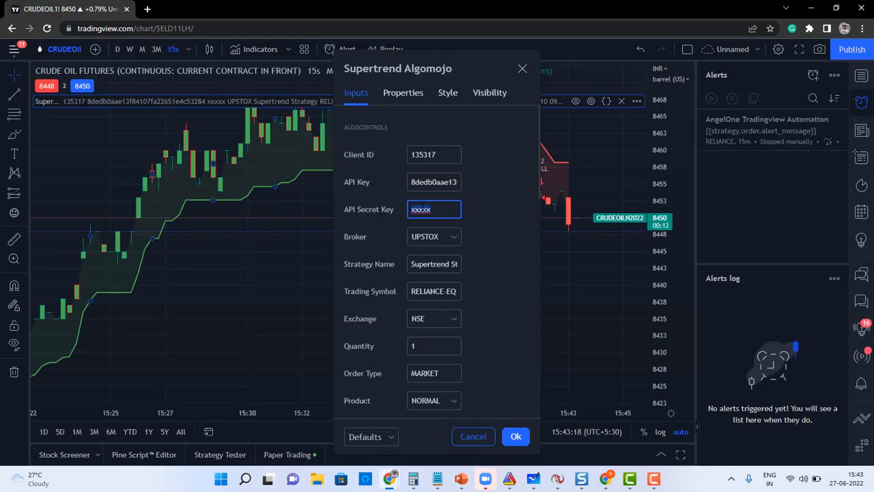
key("ctrl+v")
Keep UPSTOX as the broker and name the strategy 'Tradingview'.
left_click(432, 236)
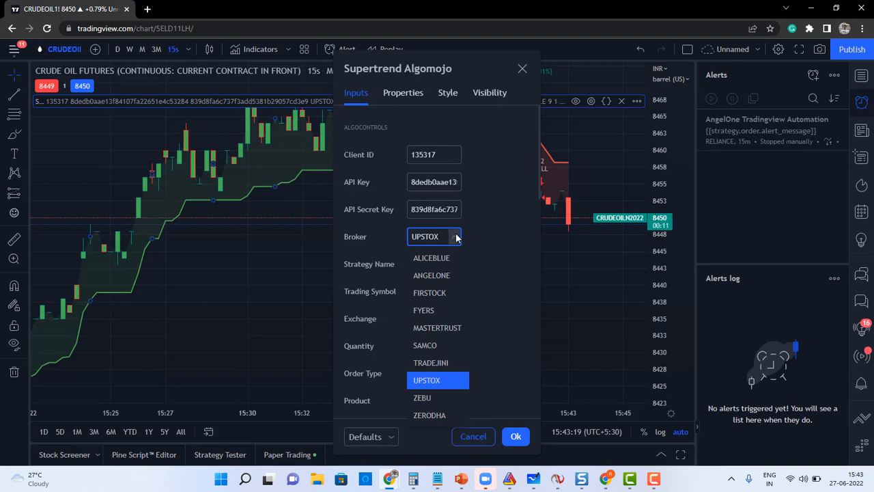
left_click(427, 381)
key("Tab")
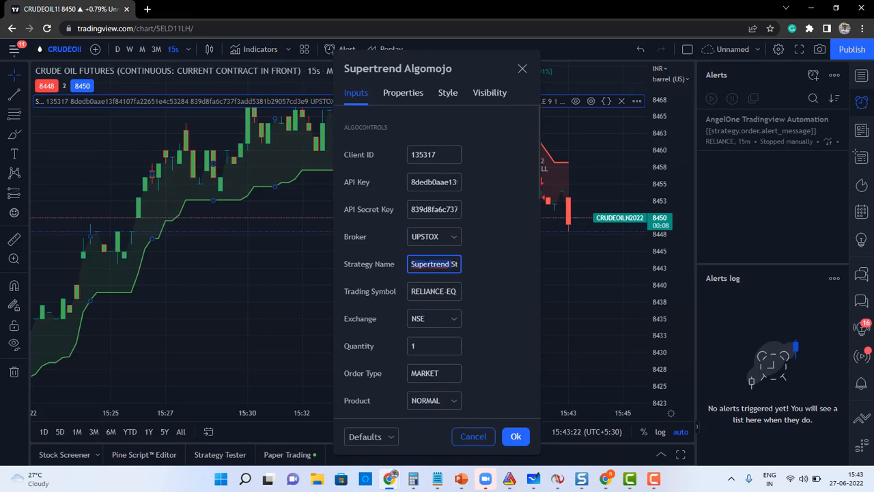
type("Tradingview")
Set the exchange to MCX and clear the RELIANCE-EQ trading symbol.
left_click_drag(541, 176, 541, 209)
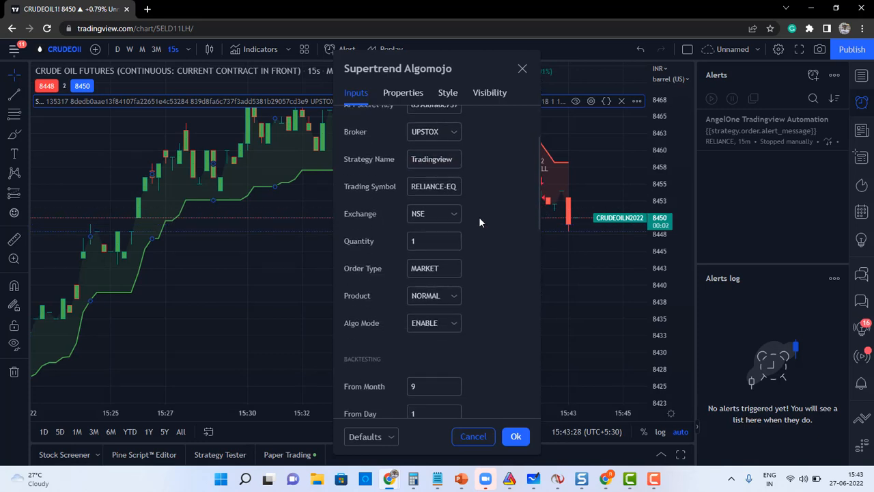
left_click(452, 214)
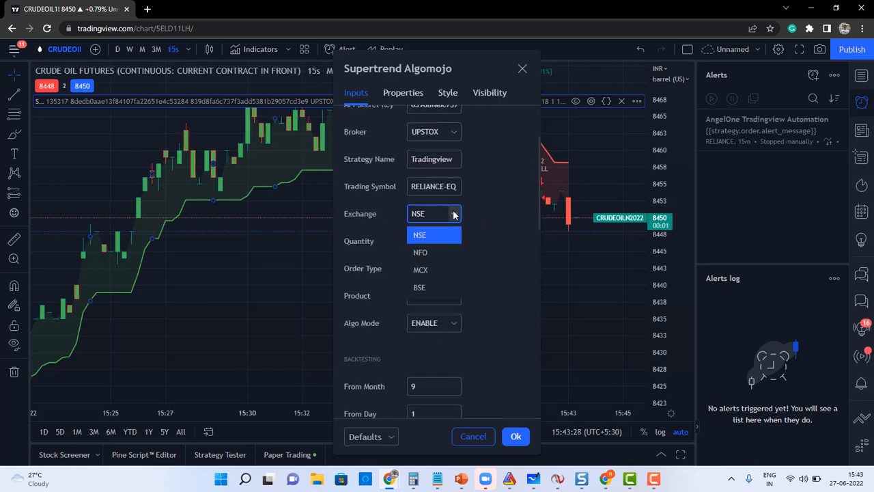
left_click(424, 271)
left_click(421, 239)
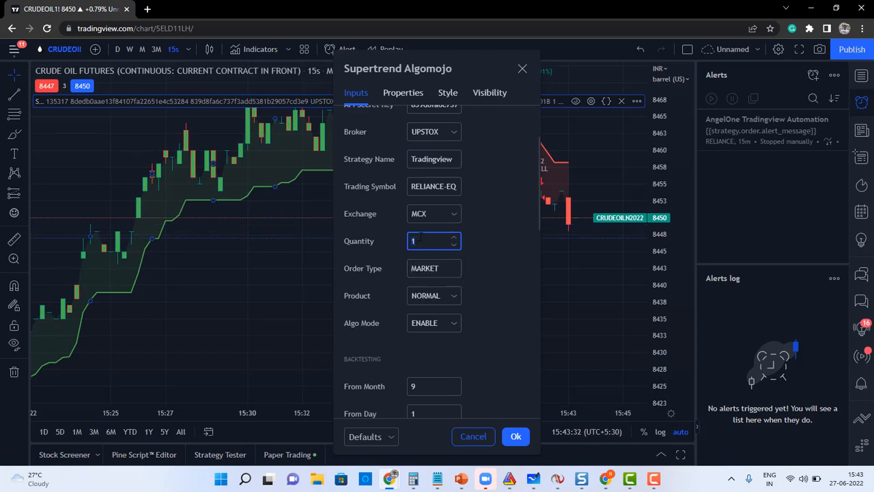
triple_click(430, 184)
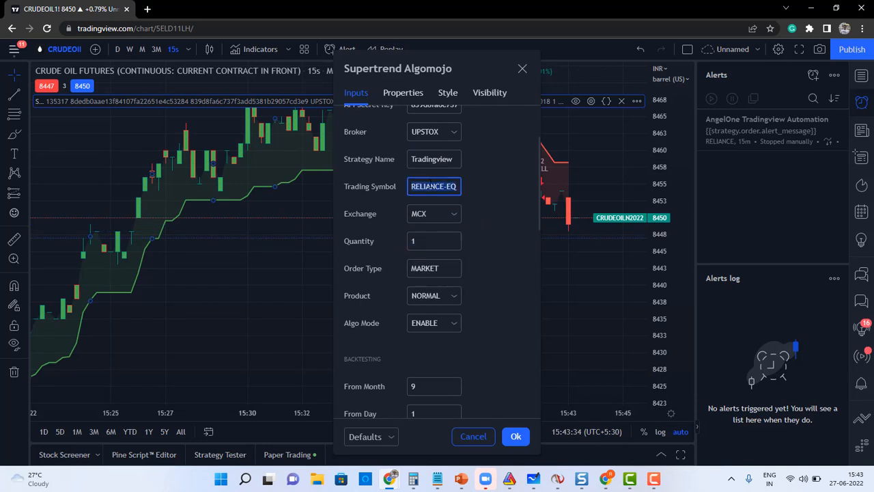
key("BackSpace")
key("alt+Tab")
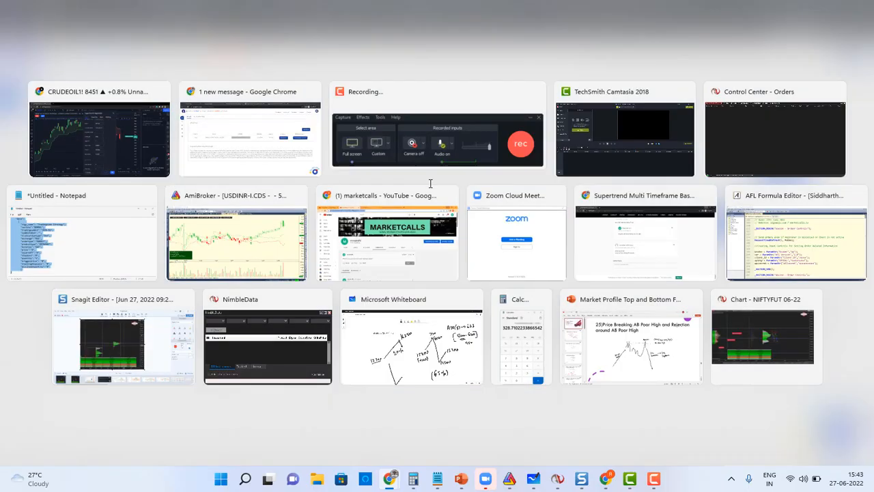
Copy CRUDEOIL22JULFUT from Algomojo's dashboard market depth into the strategy's Trading Symbol.
left_click(293, 167)
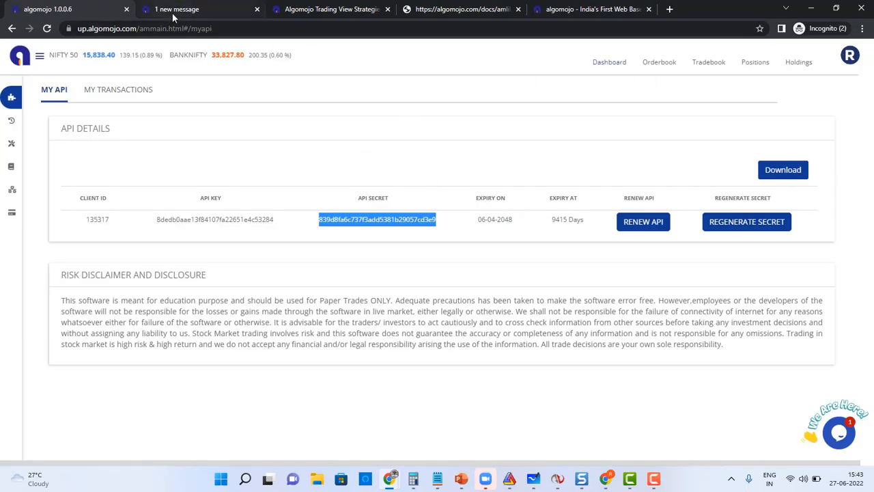
left_click(608, 62)
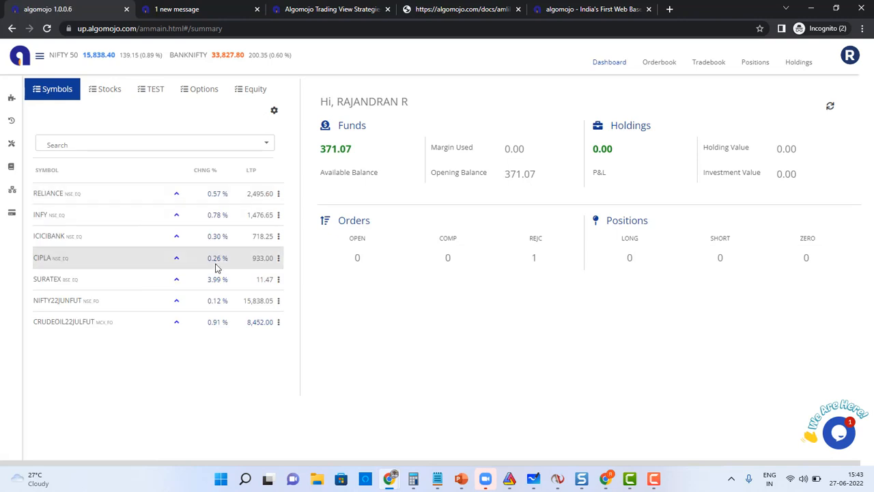
left_click(75, 329)
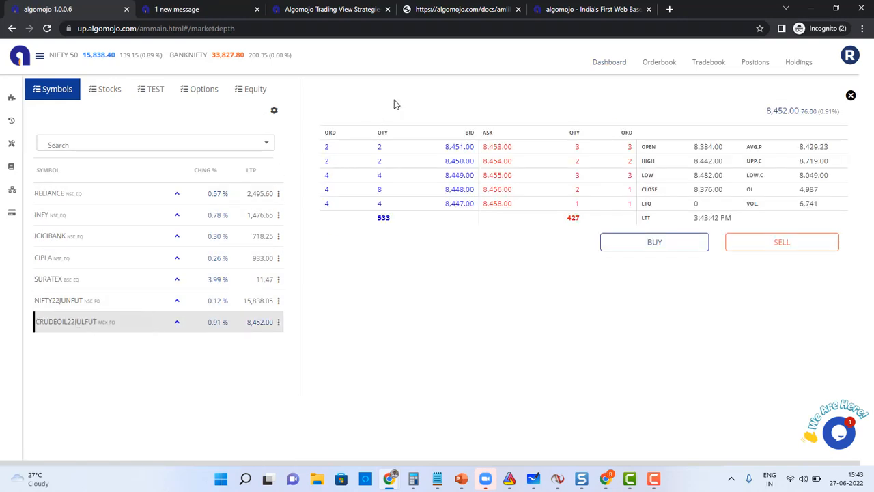
left_click_drag(401, 111, 325, 111)
key("ctrl+c")
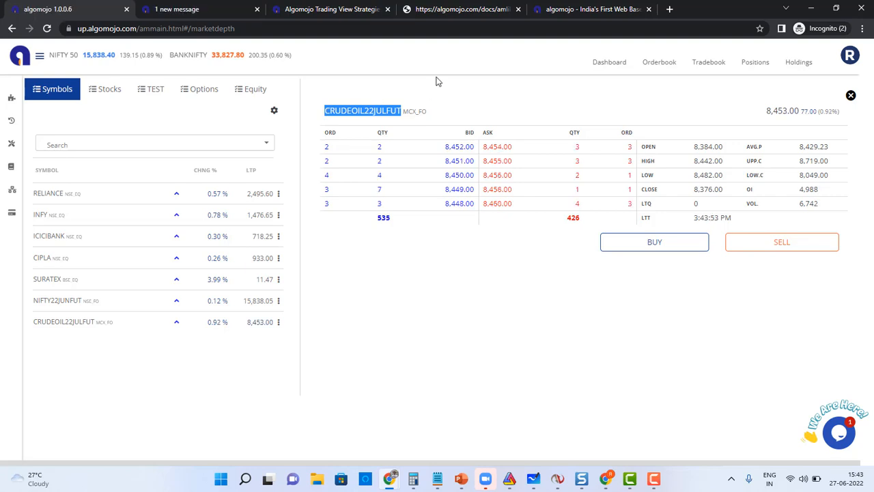
key("alt+Tab")
key("ctrl+v")
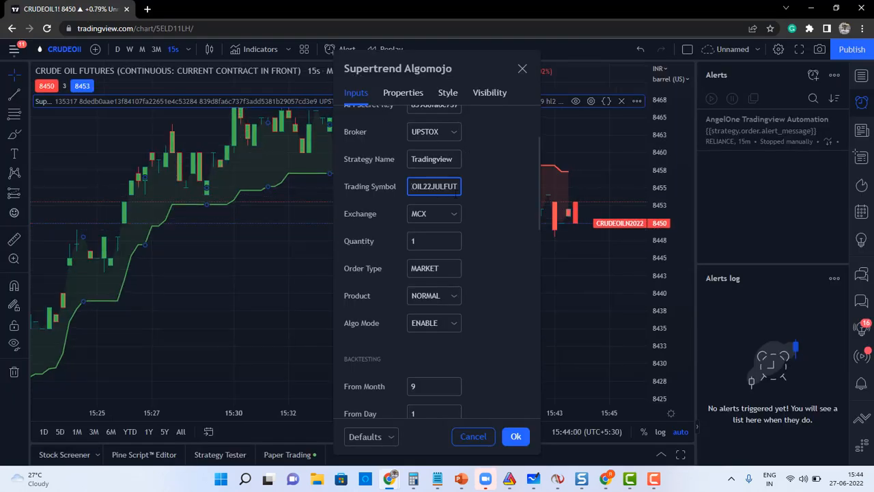
Choose INTRADAY as the product type and ENABLE as the algo mode.
left_click(435, 267)
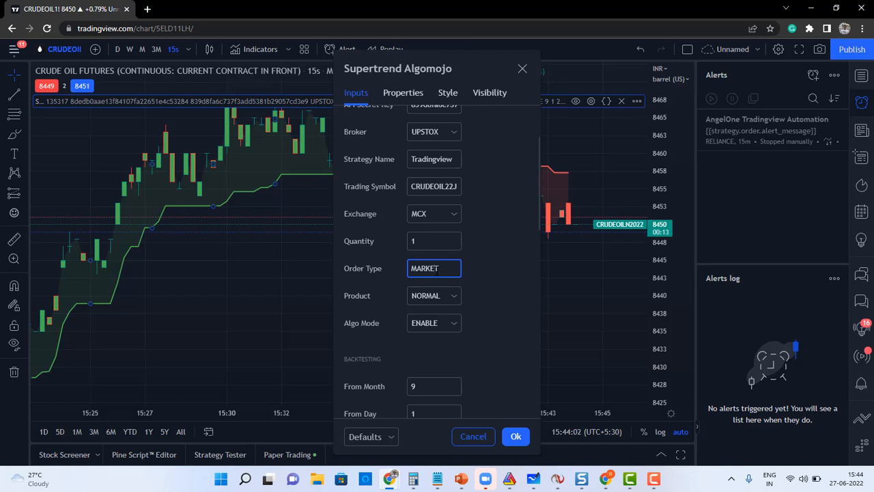
left_click(430, 297)
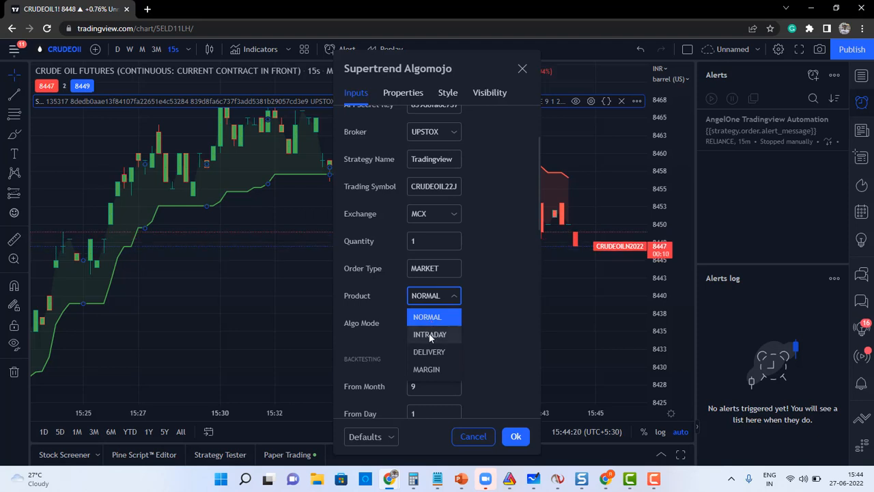
left_click(429, 335)
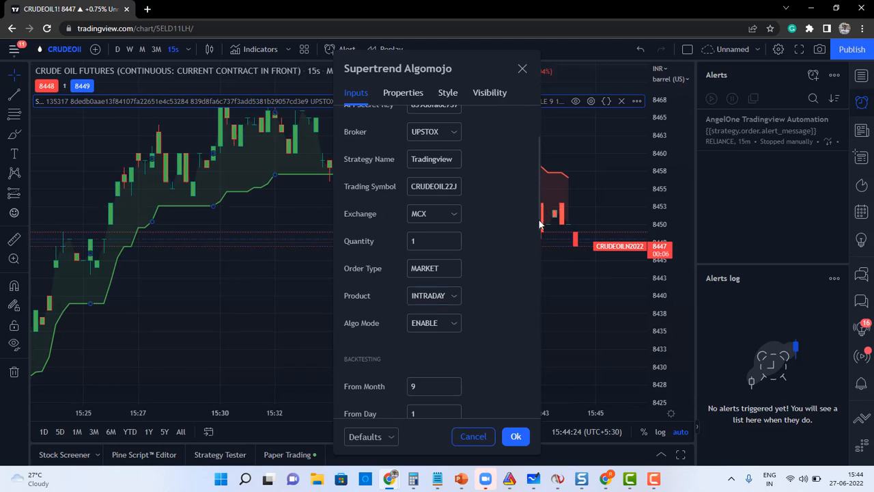
left_click_drag(540, 206, 540, 252)
left_click(455, 172)
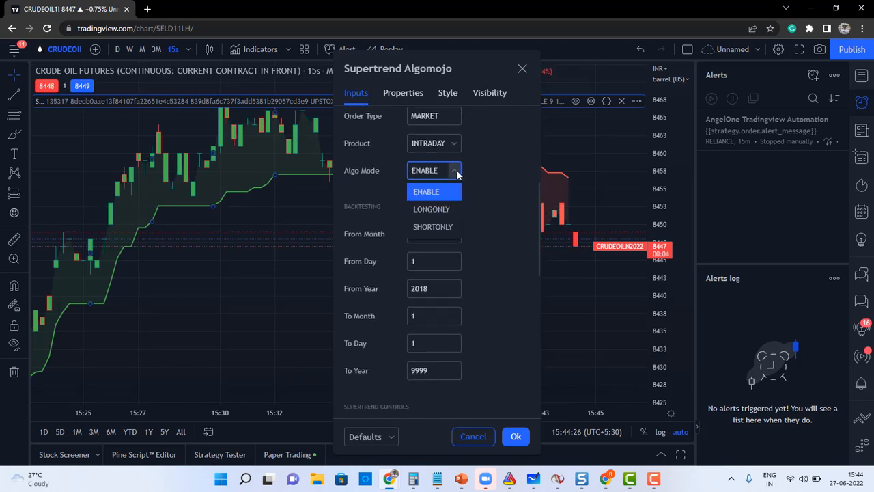
left_click(429, 194)
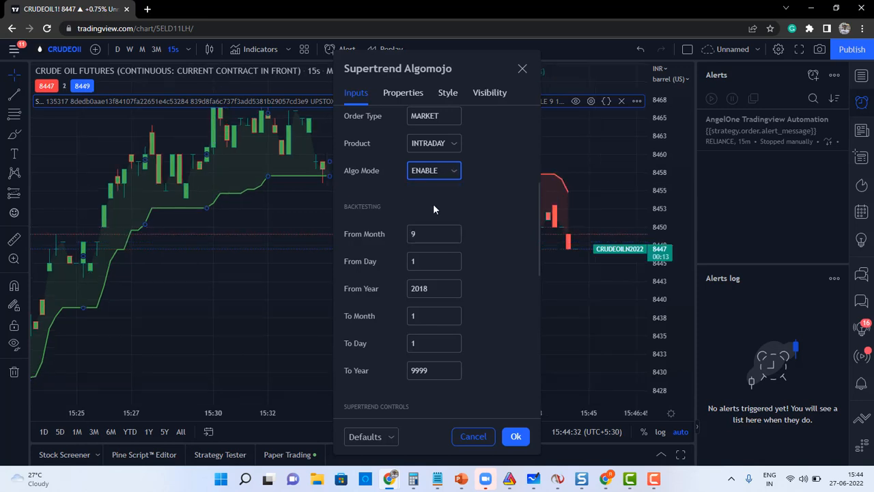
left_click_drag(538, 206, 539, 238)
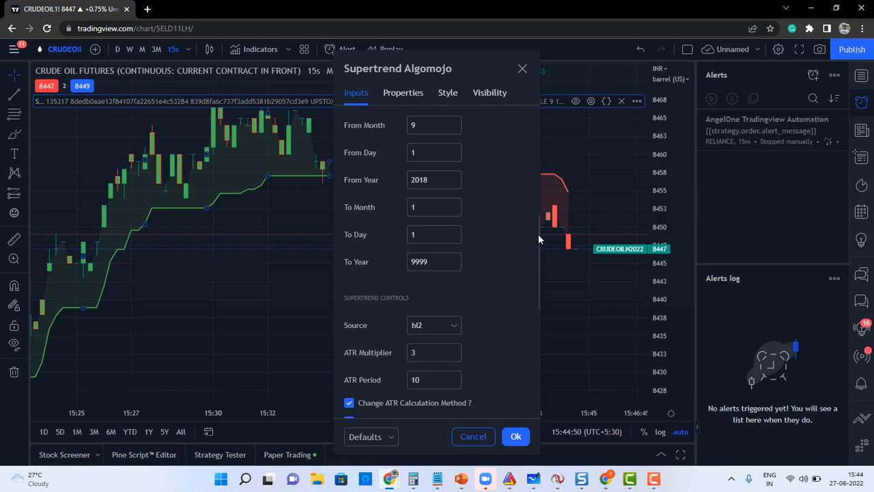
Set ATR multiplier 1, enable FIXED stoploss 10 and target 20, and apply the settings.
left_click_drag(536, 233, 535, 274)
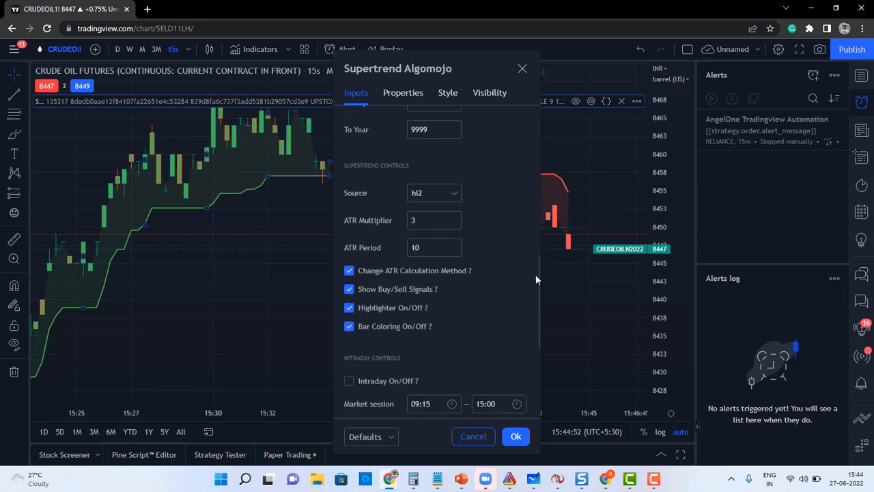
left_click(421, 220)
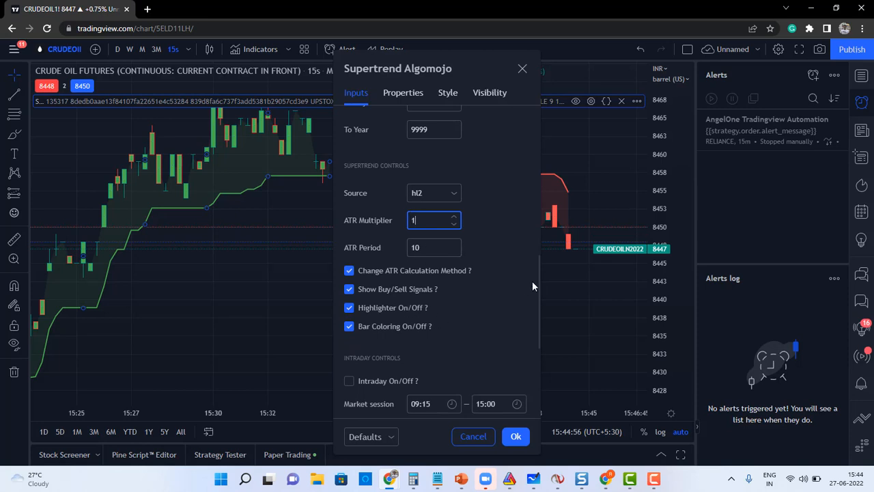
left_click_drag(540, 279, 533, 318)
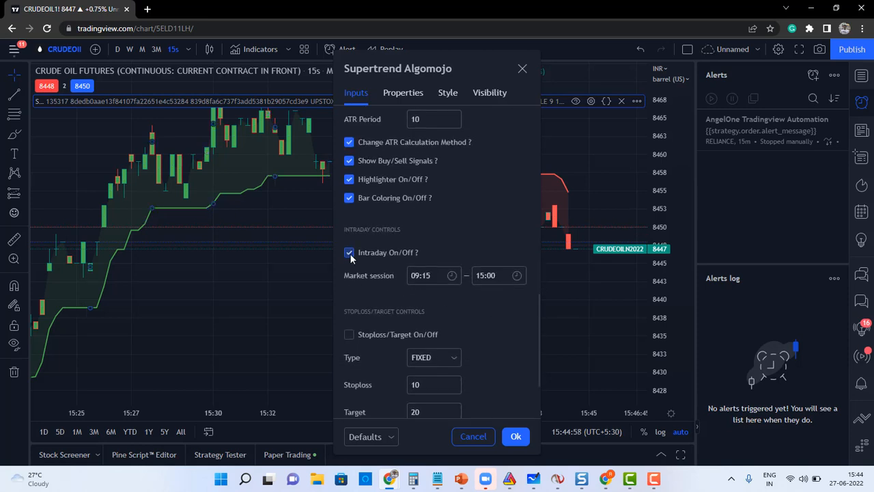
left_click(350, 334)
left_click(516, 438)
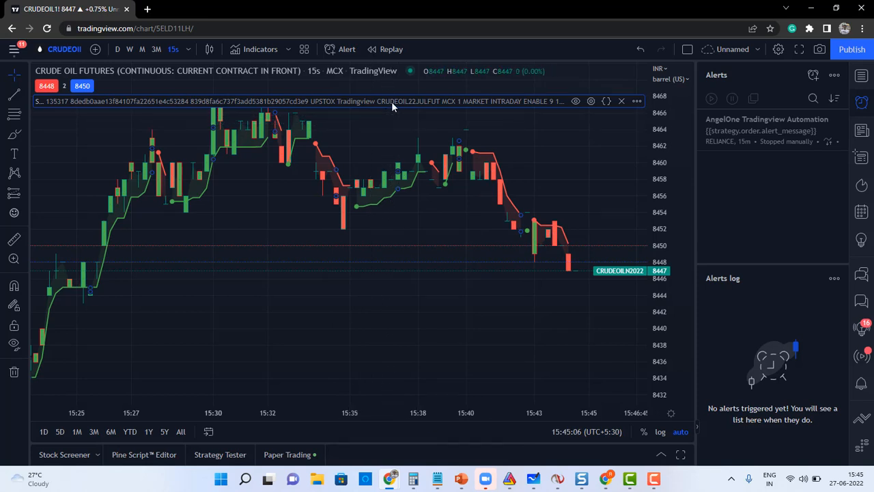
Add an alert on the Supertrend Algomojo strategy, then switch to the Algomojo terminal.
left_click(637, 102)
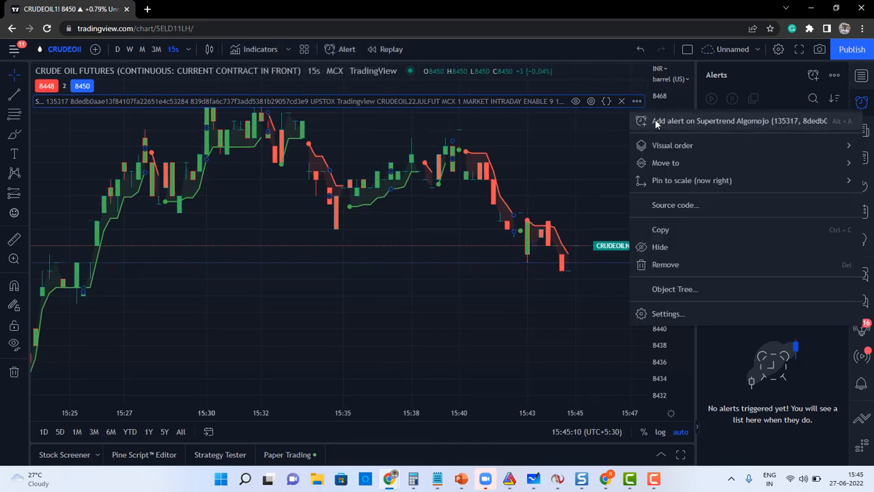
left_click(655, 120)
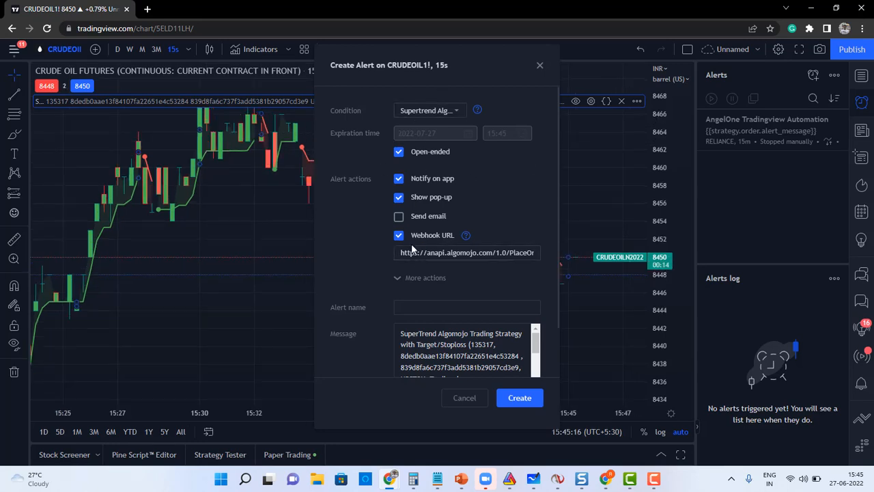
key("alt+Tab")
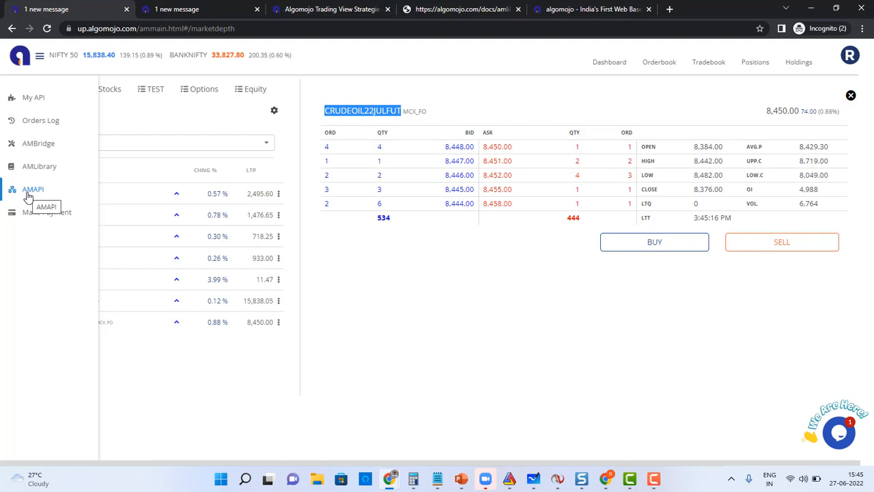
Copy the 1.0/PlaceOrder endpoint URL from Algomojo's AMAPI documentation.
left_click(27, 196)
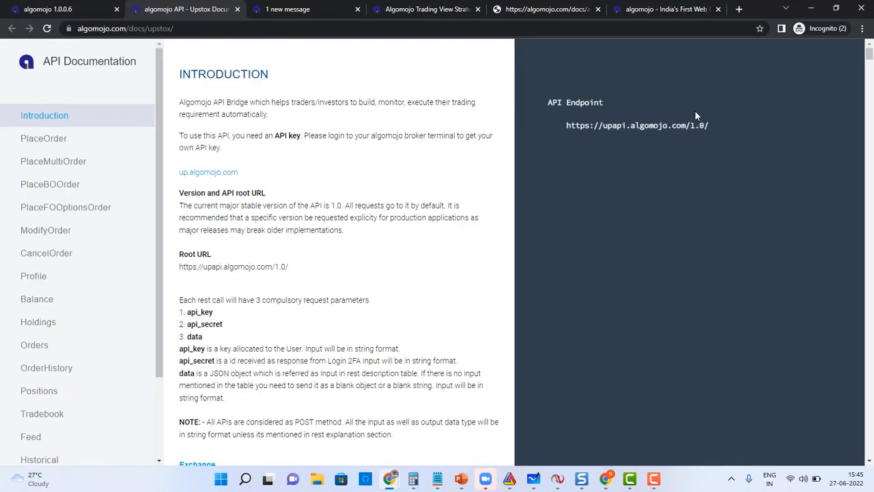
left_click(40, 142)
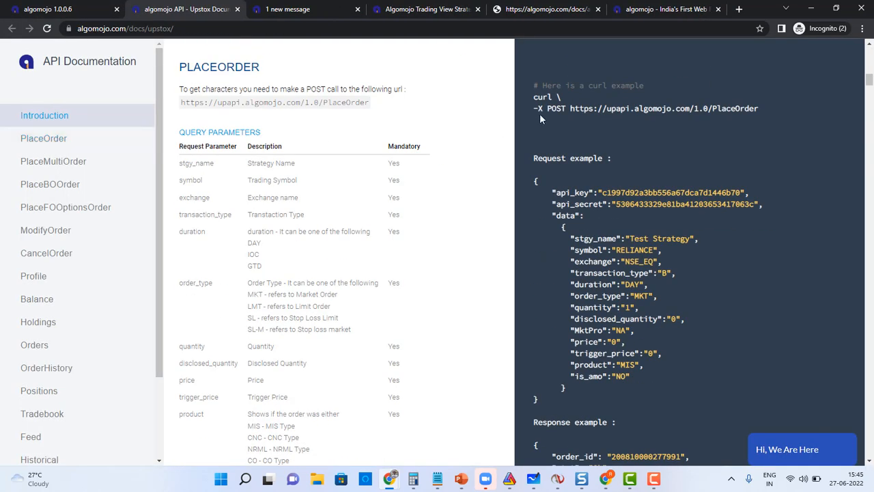
left_click_drag(759, 108, 572, 111)
key("ctrl+c")
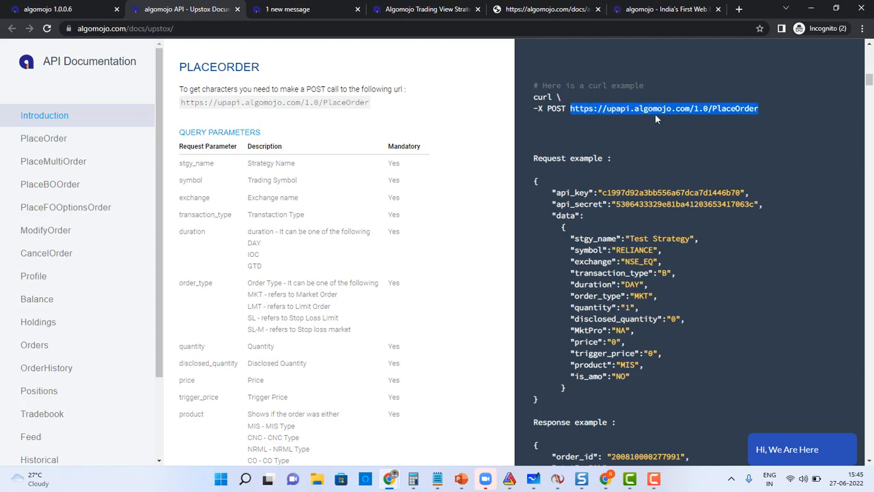
key("alt+Tab")
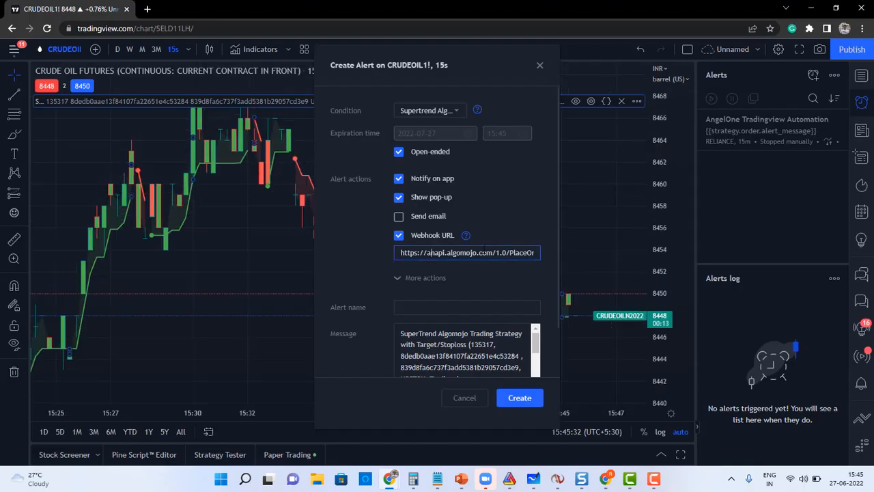
Paste the PlaceOrder URL as the webhook and set the message to {{strategy.order.alert_message}}.
key("ctrl+a")
key("BackSpace")
key("ctrl+v")
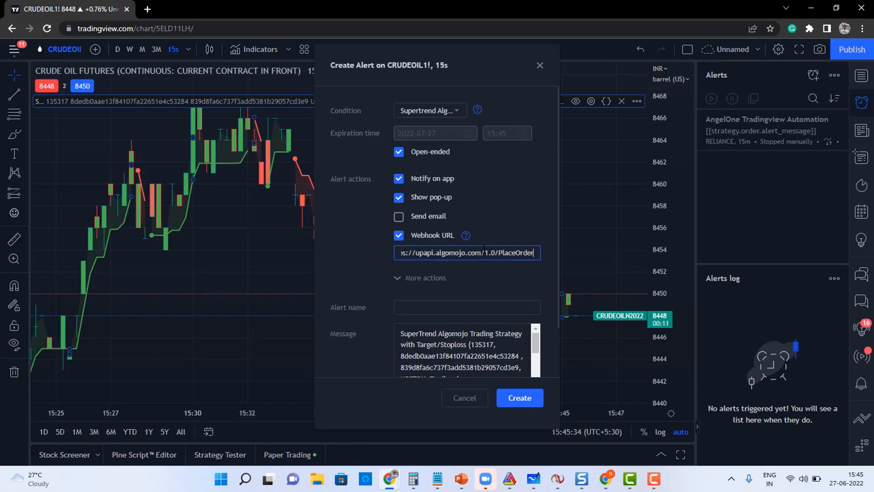
left_click(452, 338)
key("ctrl+a")
key("BackSpace")
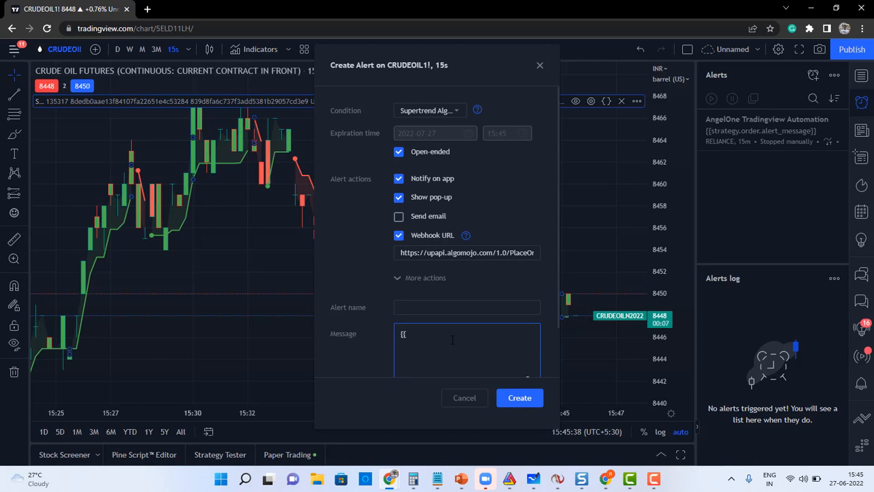
type("{{strategy.order.alert._message}}")
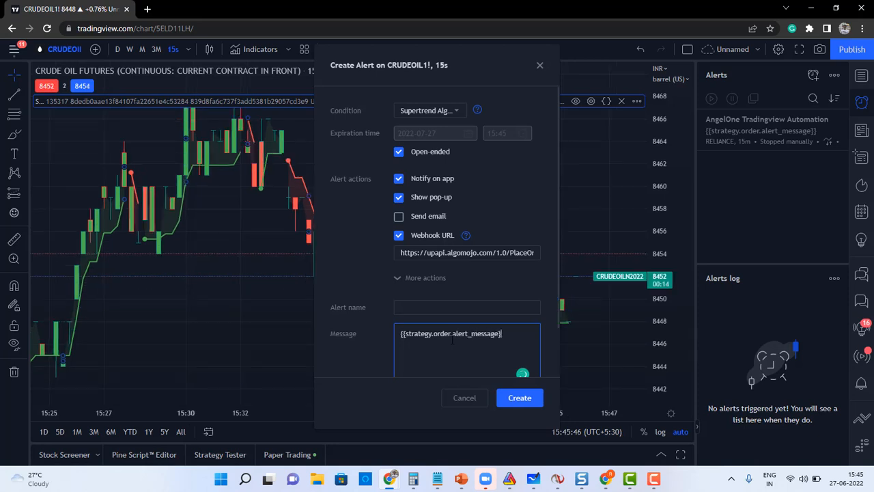
left_click(492, 336, "shift")
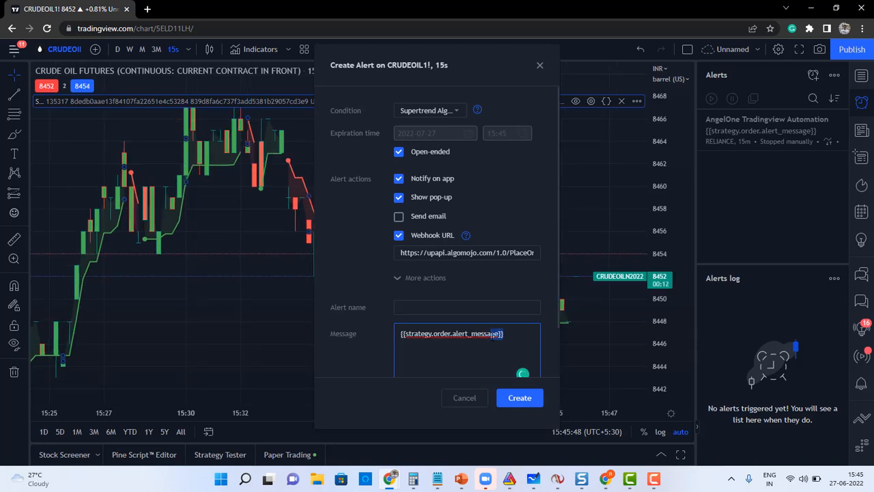
key("ctrl+plus")
key("ctrl+plus")
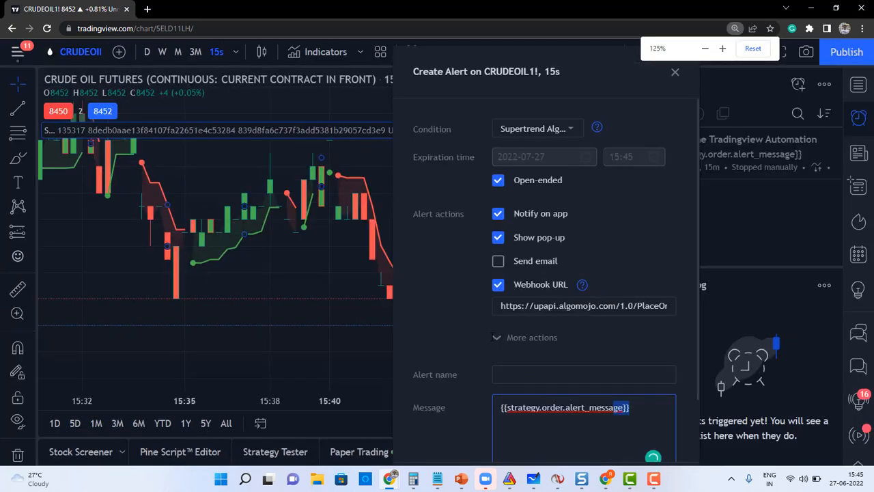
Name the alert 'Account 1 - Upstox', create it, and reopen the strategy settings.
left_click(524, 373)
type("Ac")
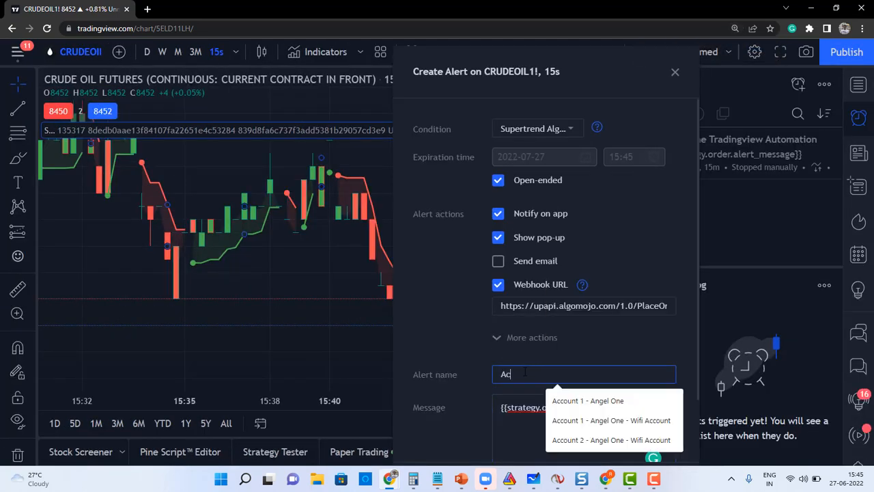
type("count 1 ")
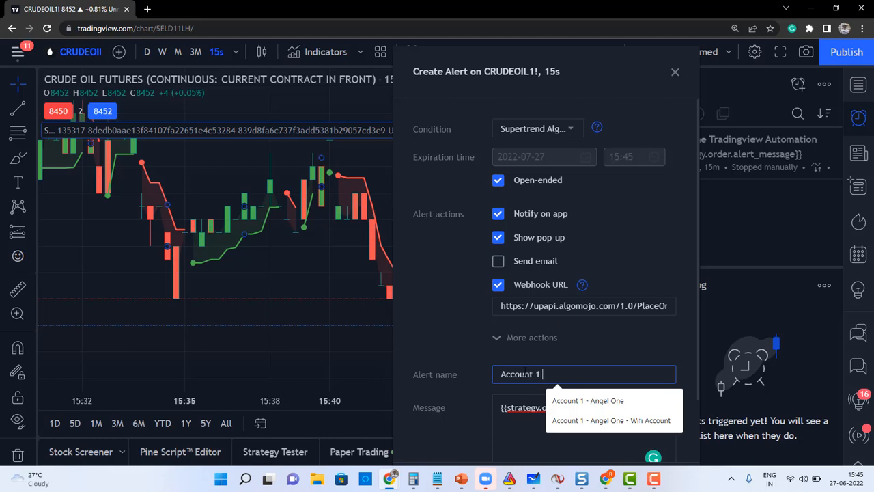
type("- Upstox")
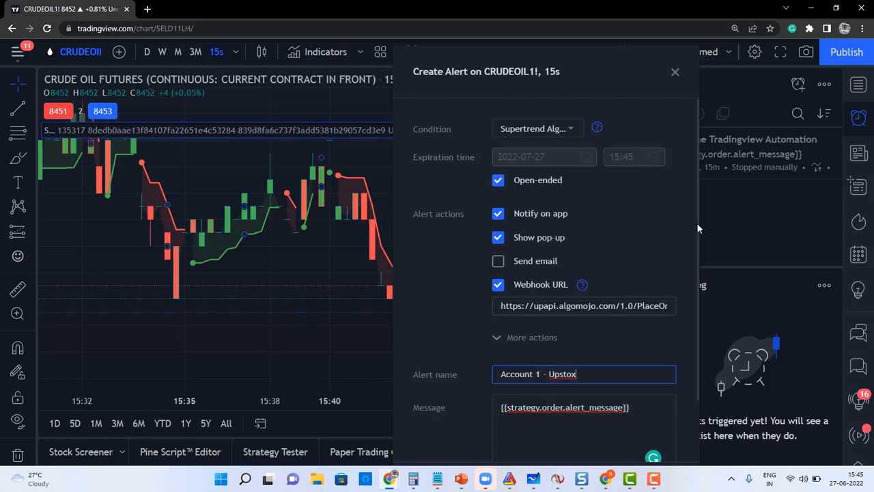
key("ctrl+minus")
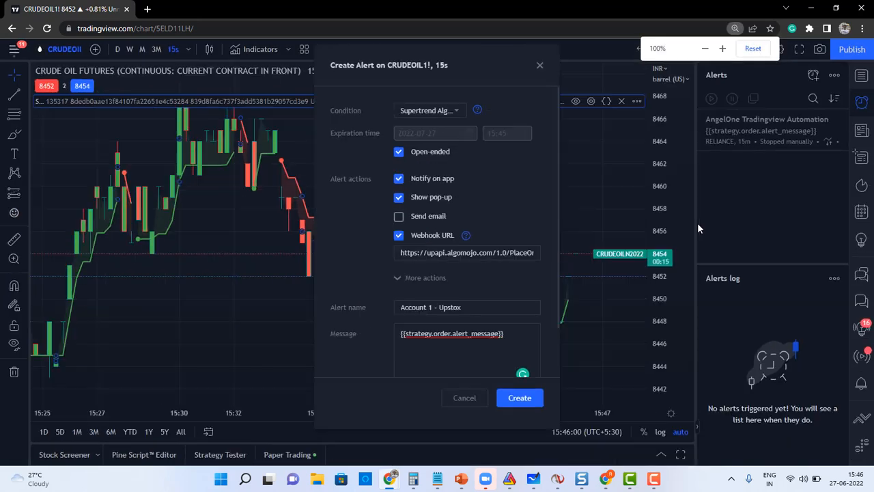
left_click(519, 400)
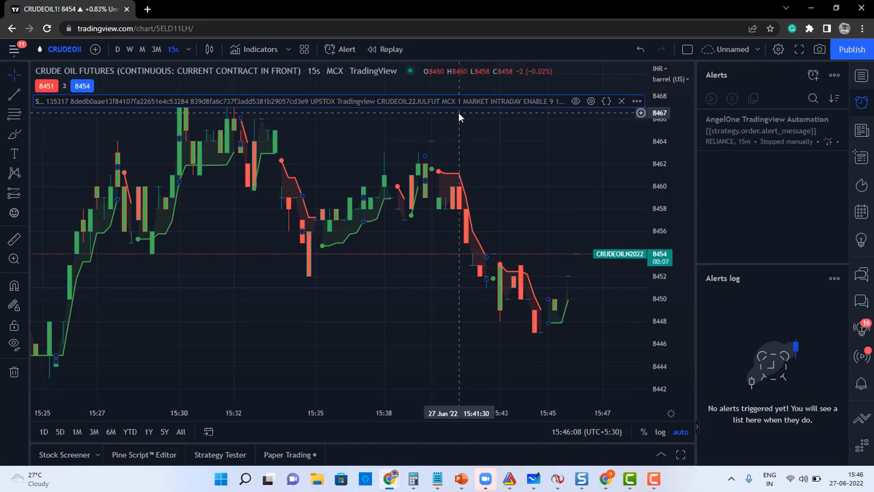
left_click(591, 102)
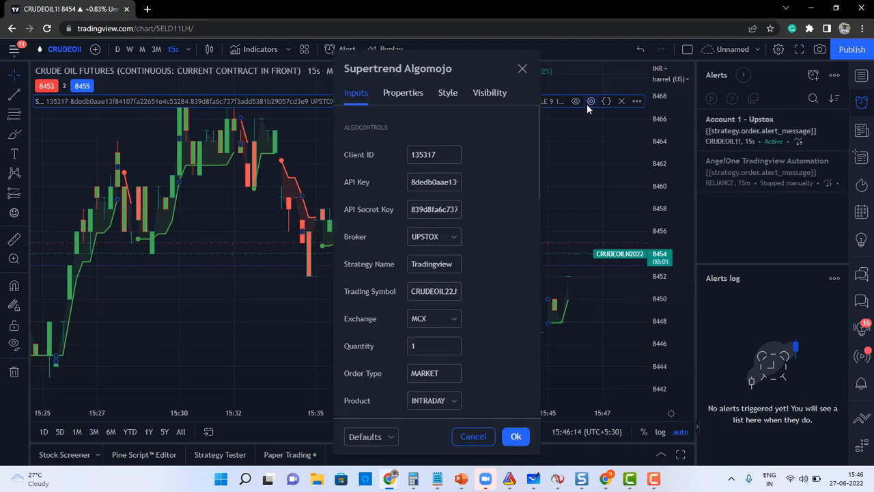
Close the strategy settings, then zoom the chart out twice and back in three times to review earlier signals.
mouse_move(539, 159)
left_mouse_down()
mouse_move(550, 202)
mouse_move(536, 341)
mouse_move(526, 149)
left_mouse_up()
left_click(516, 436)
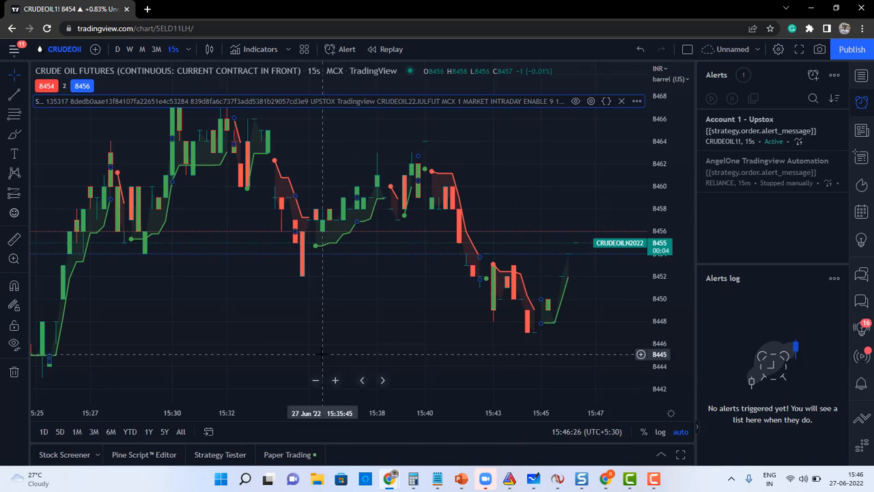
left_click(315, 380)
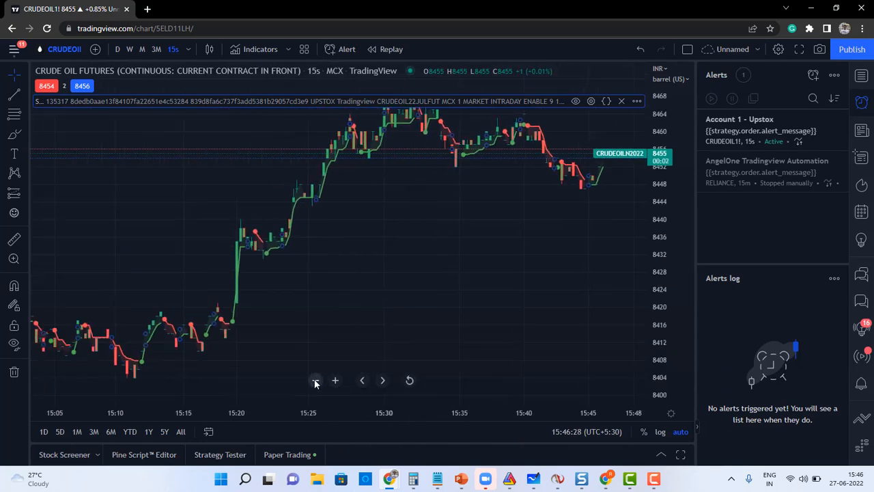
left_click(316, 380)
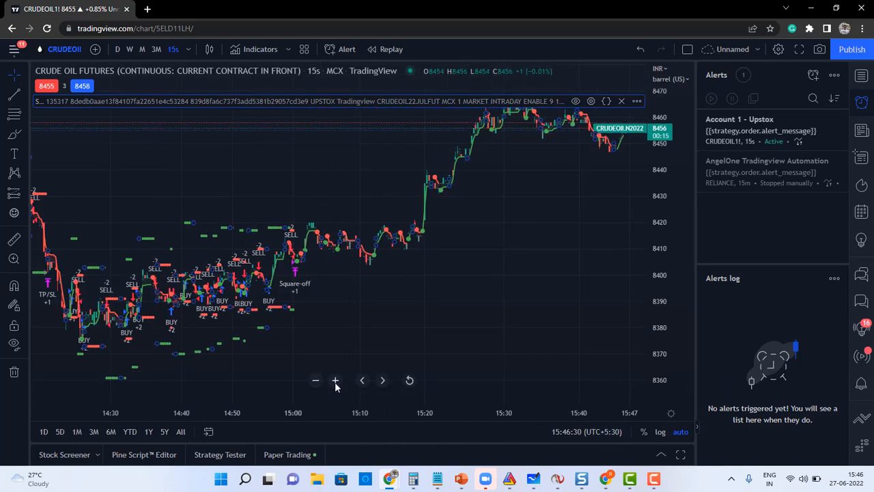
left_click(336, 380)
left_click(335, 381)
left_click(336, 380)
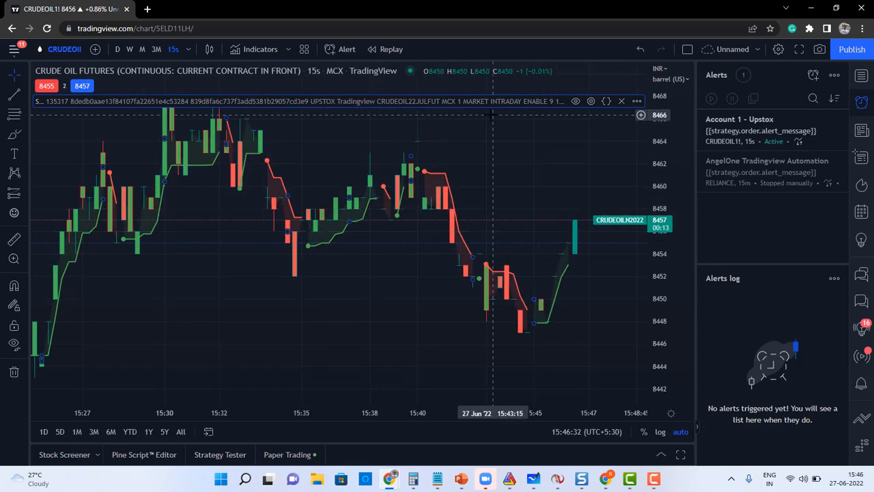
Delete the Account 1 - Upstox alert and turn off intraday-only trading in the strategy settings.
left_click(839, 119)
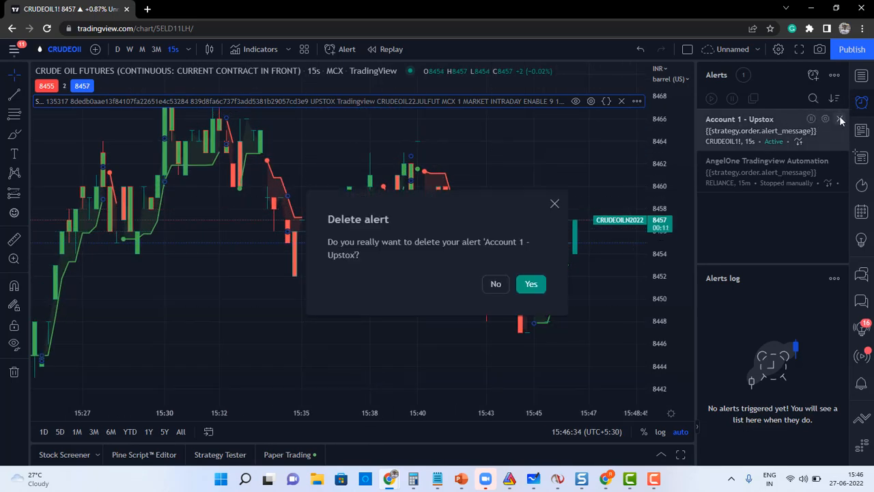
left_click(529, 286)
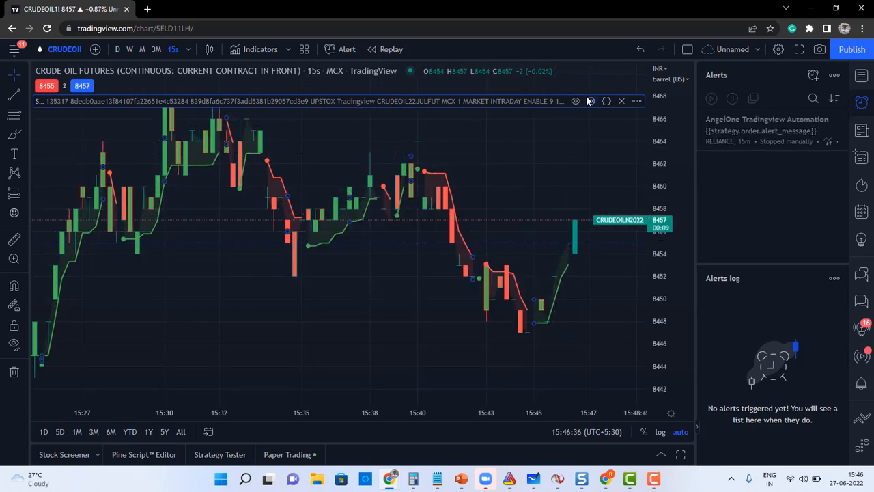
left_click(591, 101)
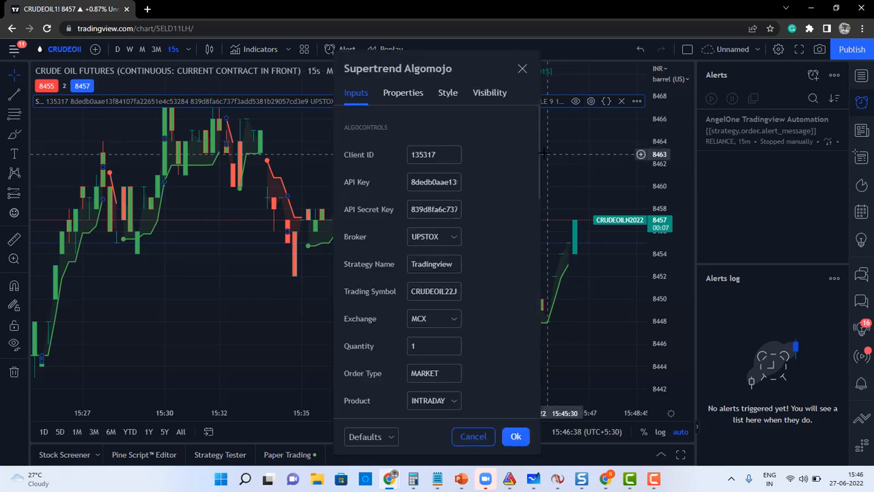
left_click_drag(540, 152, 546, 319)
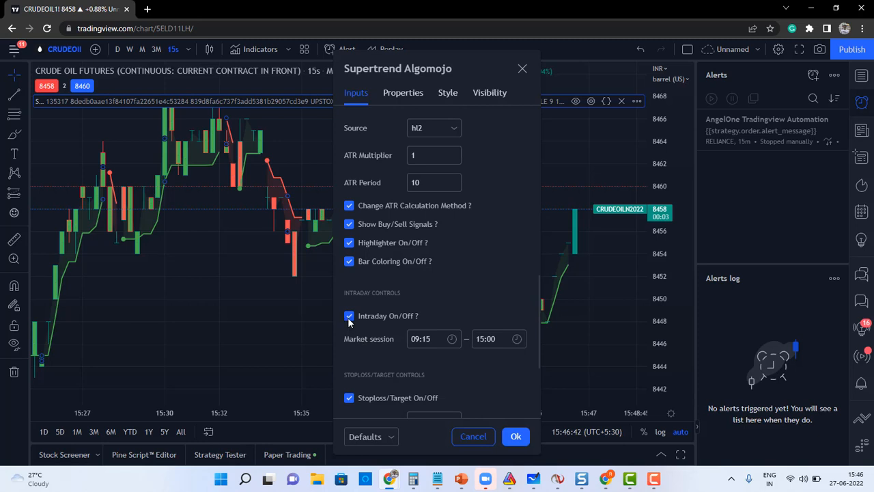
left_click(349, 316)
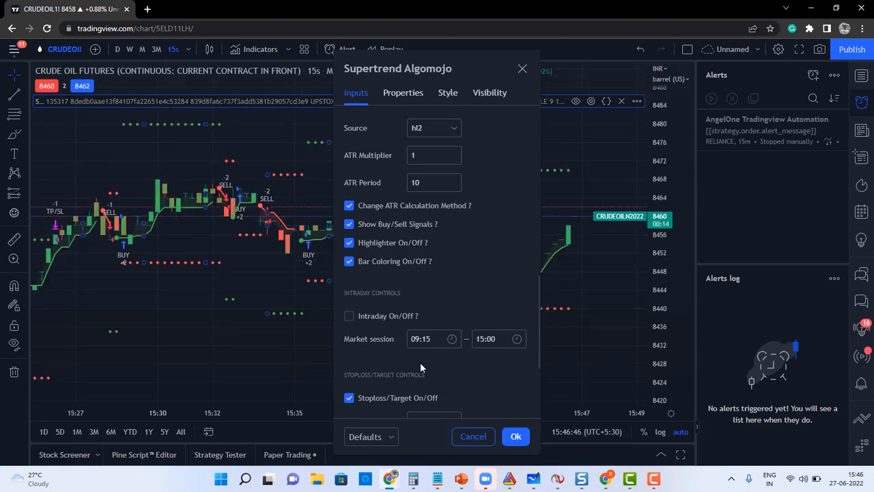
left_click(522, 438)
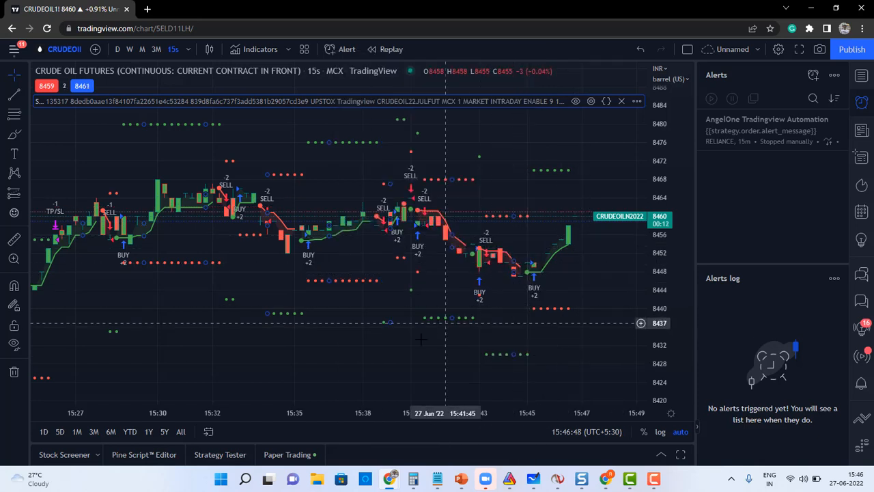
Zoom in on recent candles and review the FIXED stoploss 10, target 20, ATR 1.5, period 20 inputs.
left_click(336, 380)
left_click(336, 380)
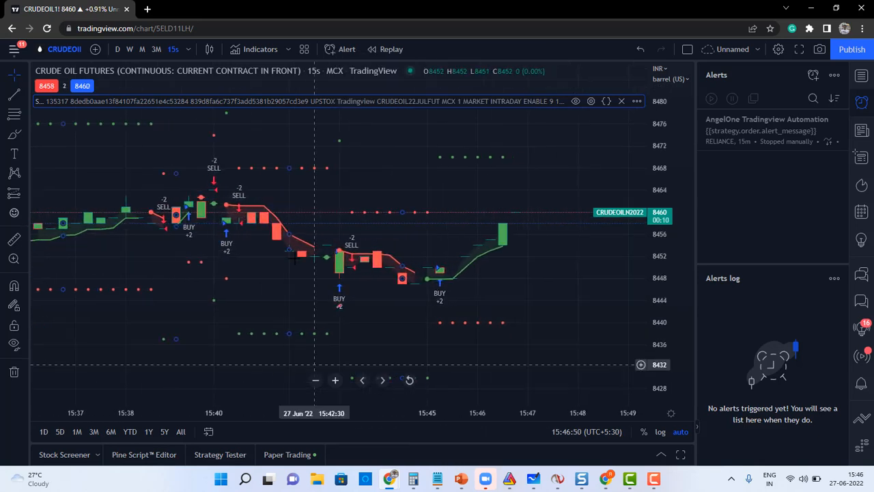
left_click(591, 103)
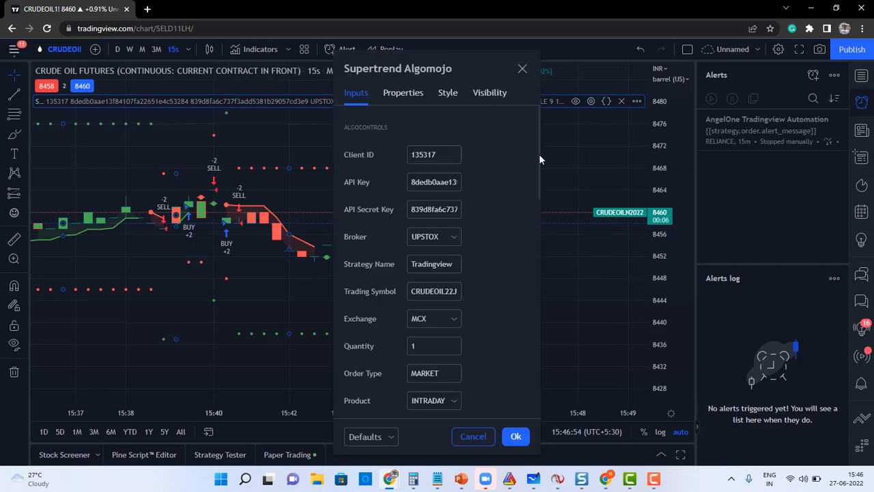
left_click_drag(539, 153, 546, 383)
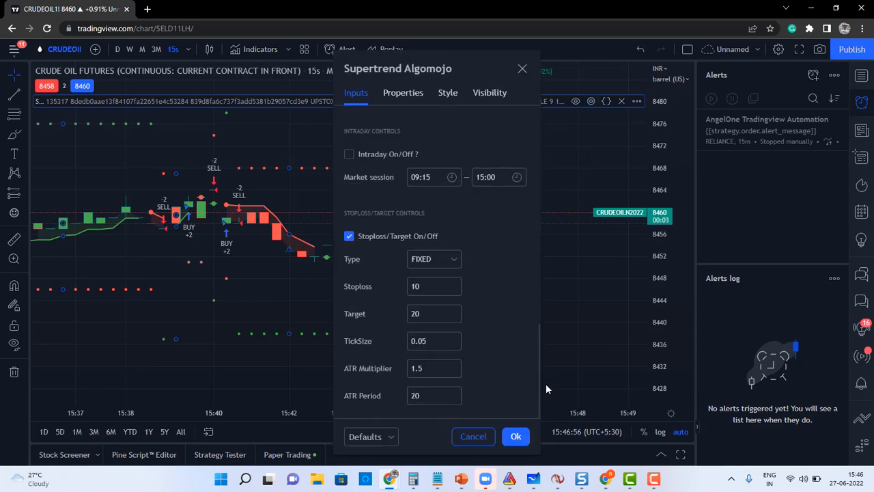
left_click(518, 438)
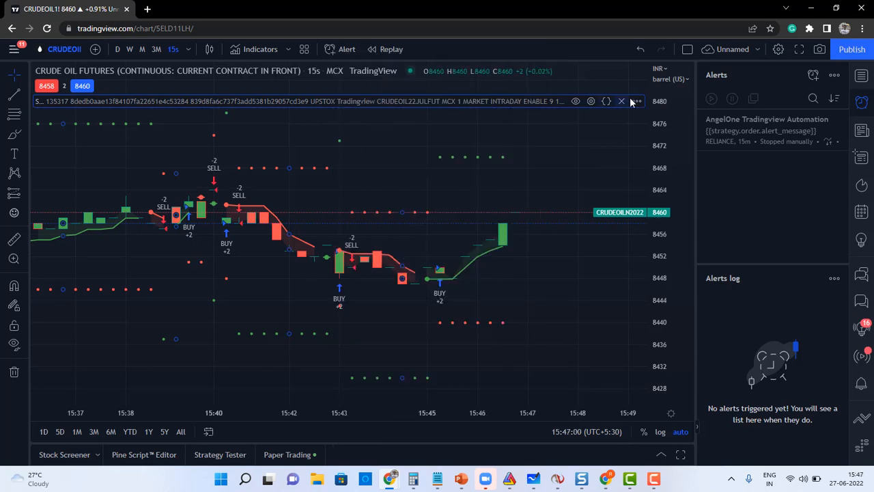
Add an alert on the Supertrend Algomojo strategy, select the webhook host, and switch to the Algomojo app.
left_click(634, 101)
left_click(657, 122)
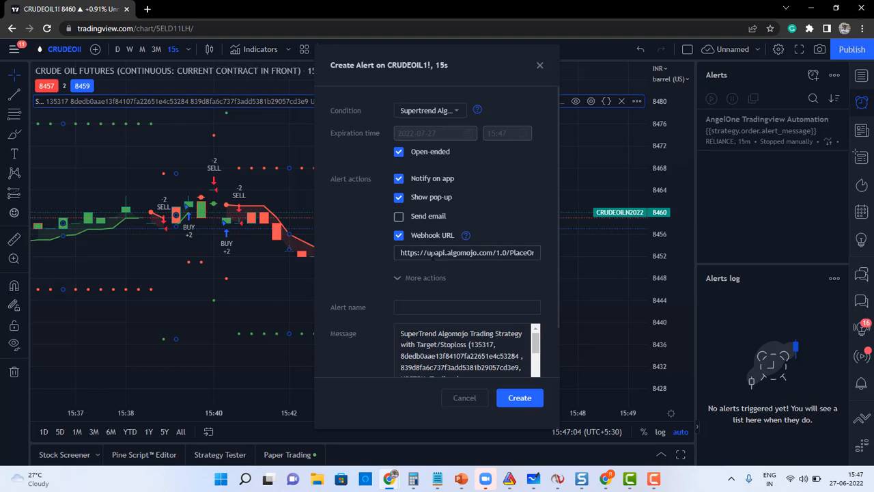
double_click(436, 252)
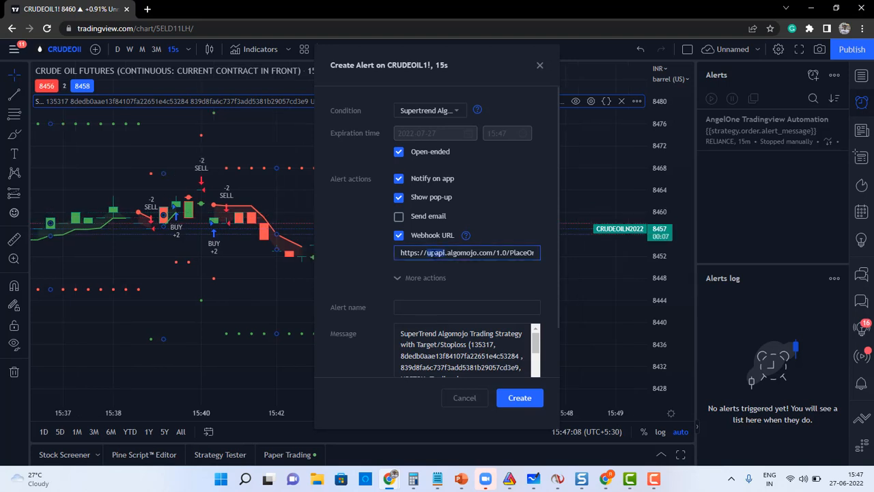
key("alt+Tab")
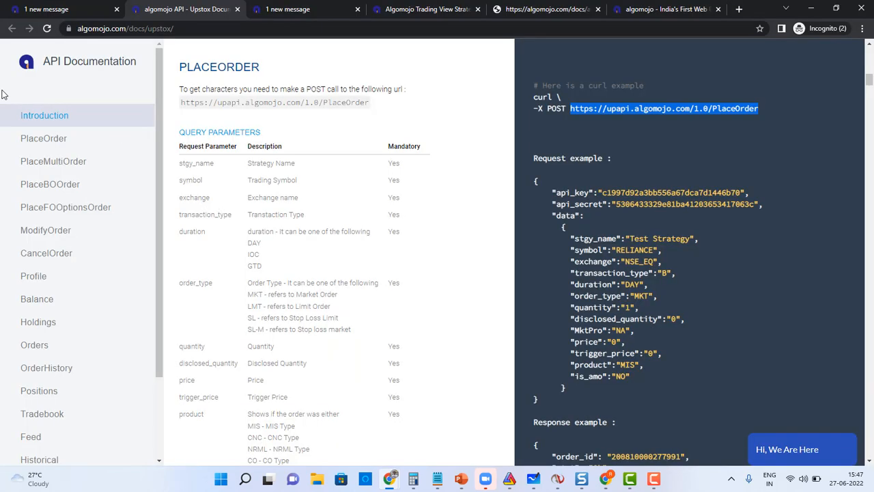
left_click(47, 10)
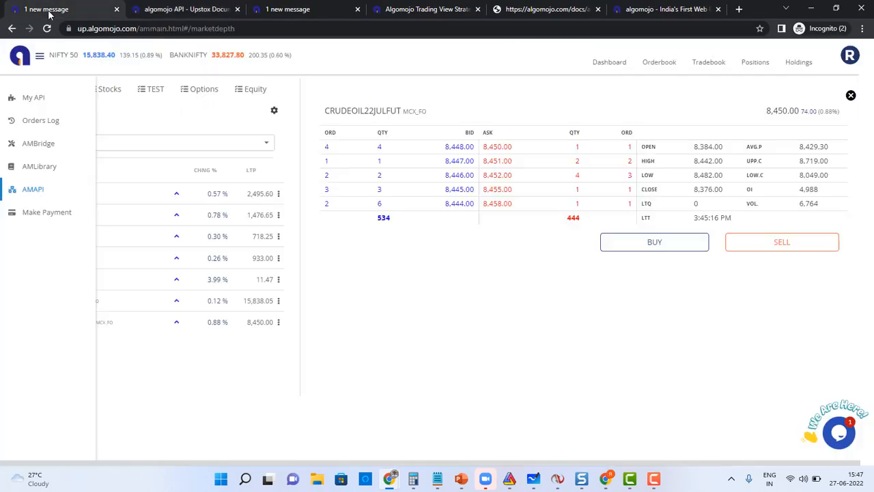
Copy the Upstox PlaceOrder endpoint URL from Algomojo's API docs and select the alert's webhook URL.
left_click_drag(88, 29, 251, 38)
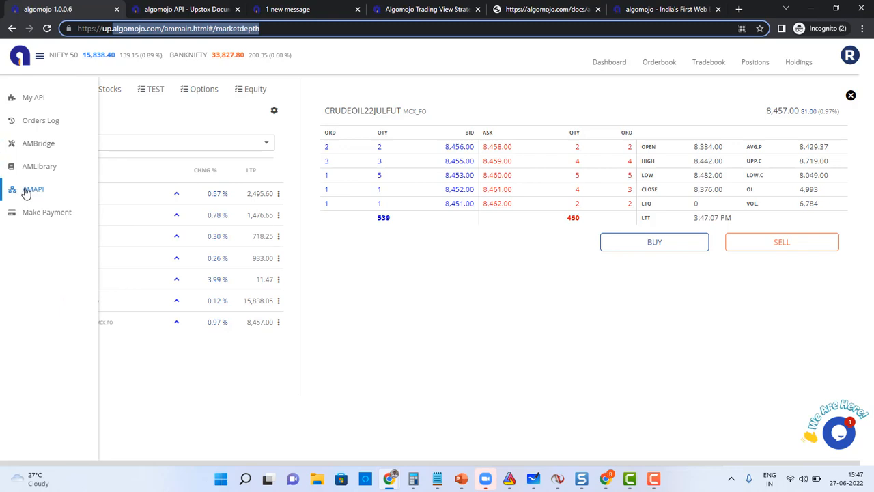
left_click(25, 193)
left_click(41, 142)
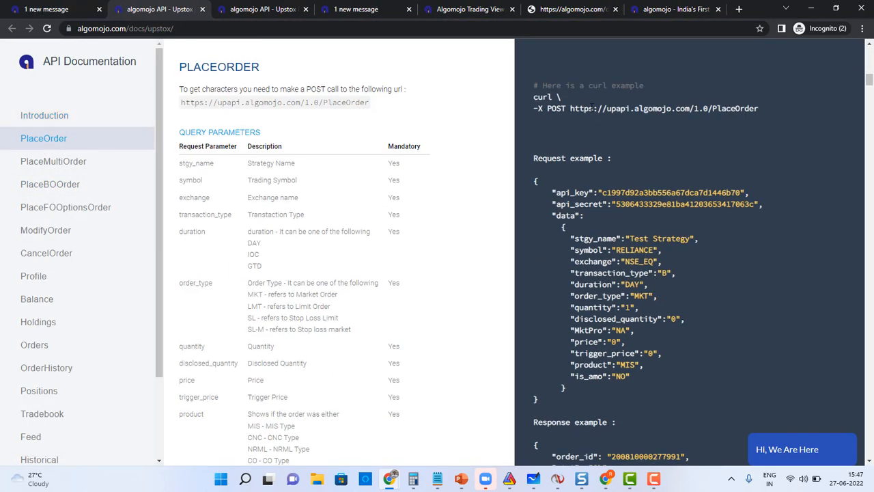
left_click_drag(571, 108, 762, 110)
key("ctrl+c")
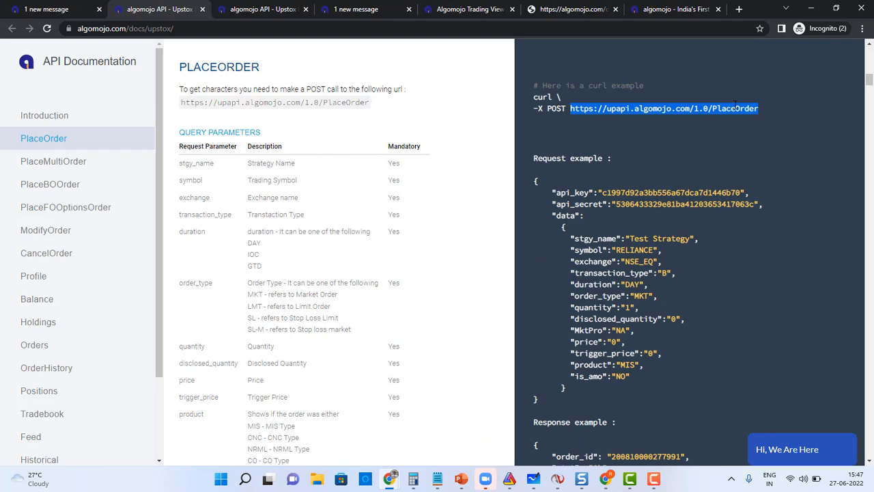
key("alt+Tab")
triple_click(442, 253)
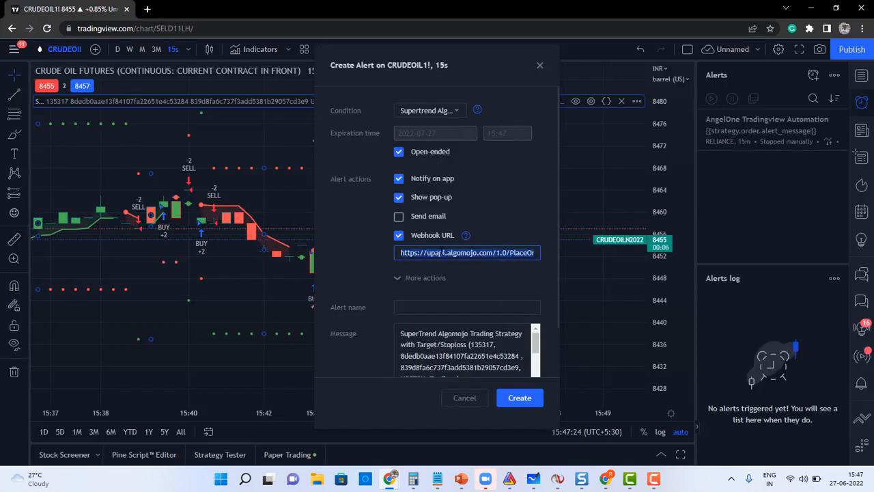
Replace the alert's webhook URL with the upapi.algomojo.com PlaceOrder endpoint.
key("ctrl+v")
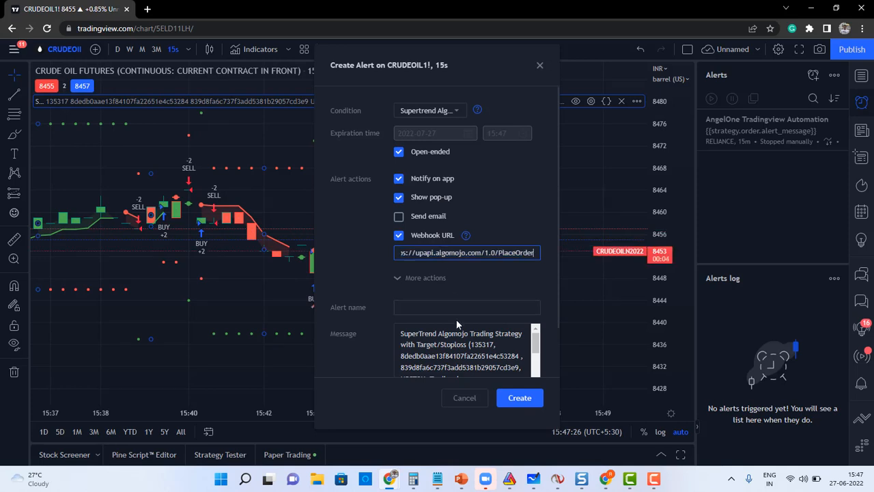
key("ctrl+a")
key("BackSpace")
key("ctrl+v")
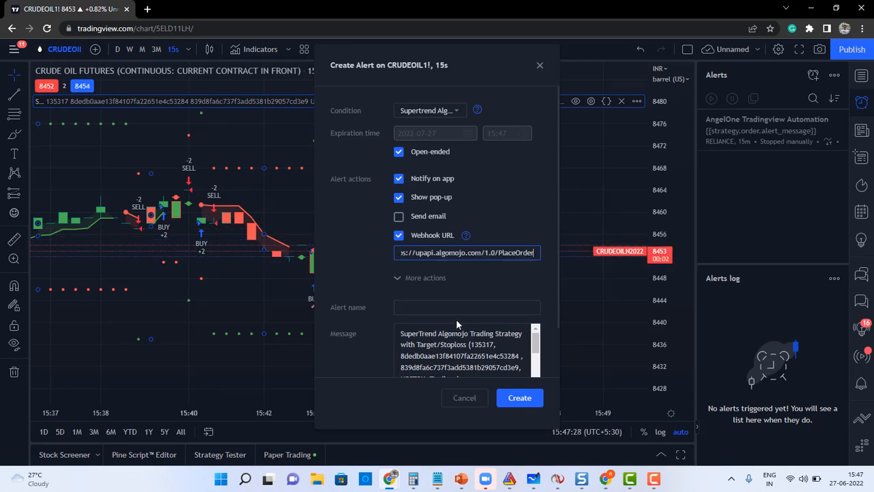
Name the alert 'Account 1 - Upstox' with message {{strategy.order.alert_message}} and create it.
left_click(424, 307)
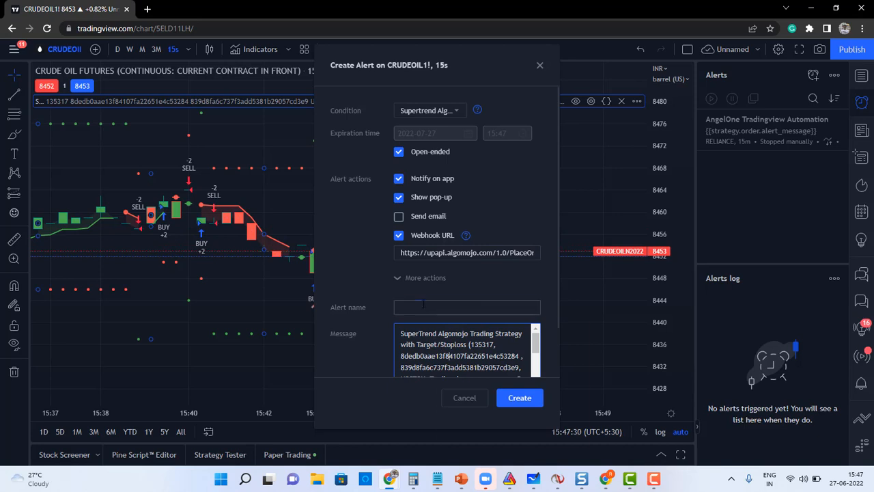
type("A")
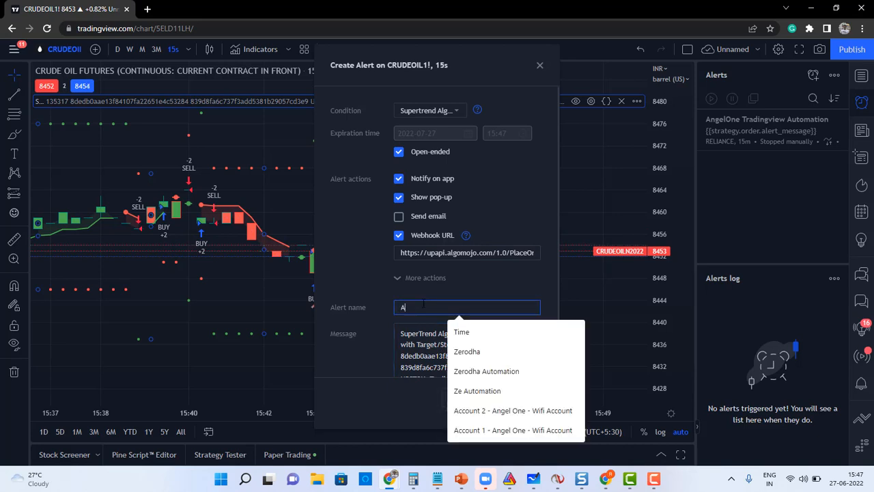
type("ccount 1 -")
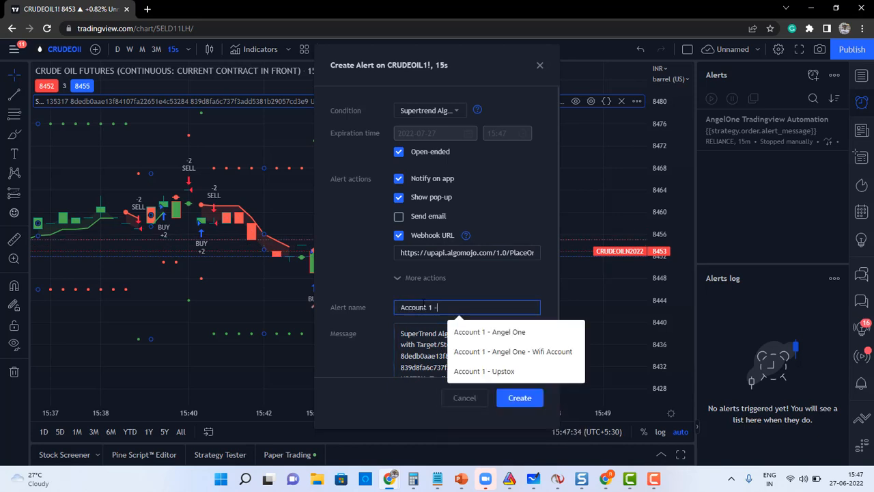
type(" Upstox")
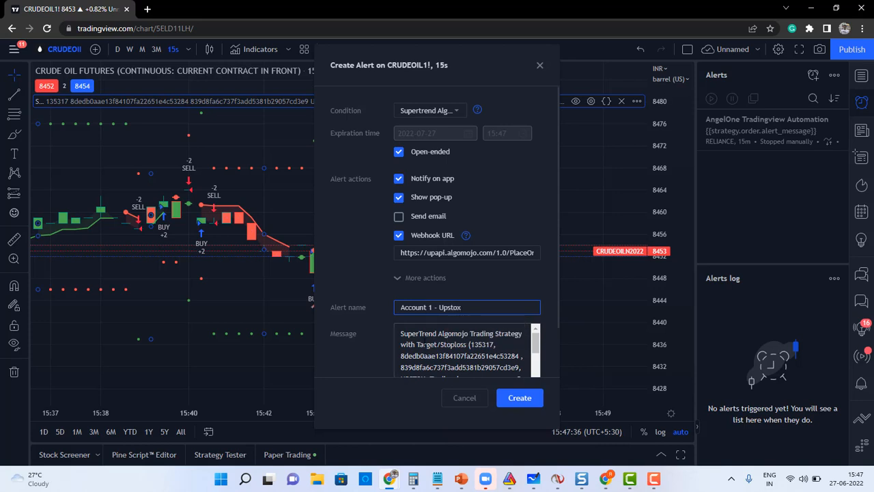
left_click(423, 345)
key("ctrl+a")
key("BackSpace")
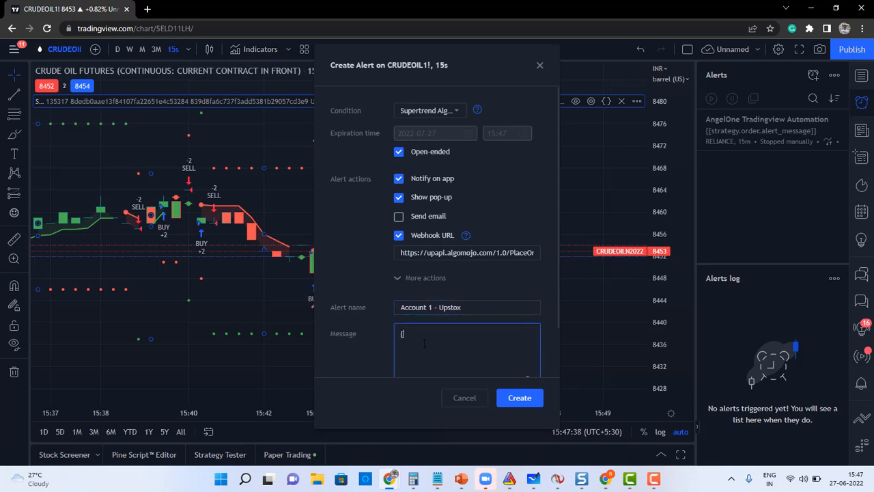
type("{{strategy.order.alert_message}}")
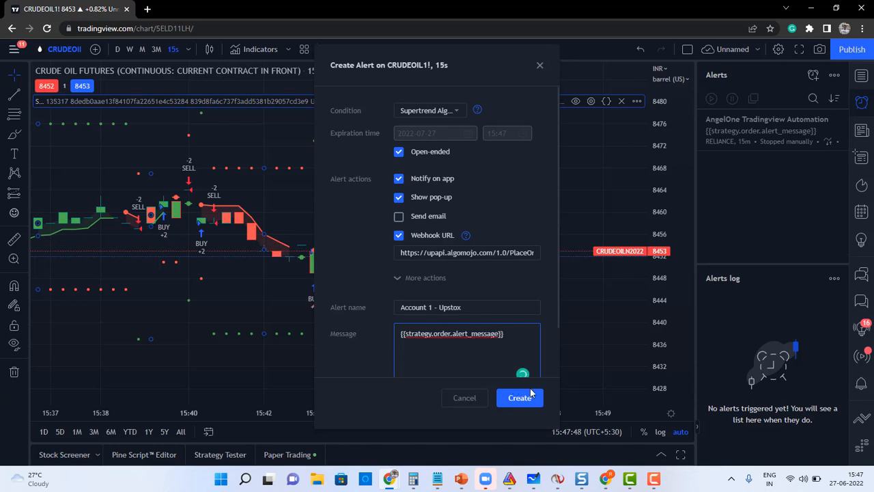
left_click(511, 401)
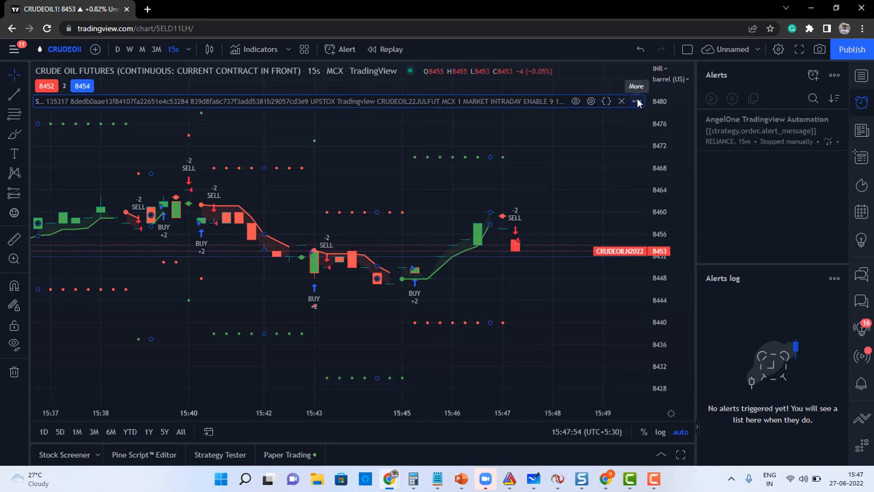
Reopen the strategy settings and select the current Client ID value.
left_click(591, 101)
double_click(432, 155)
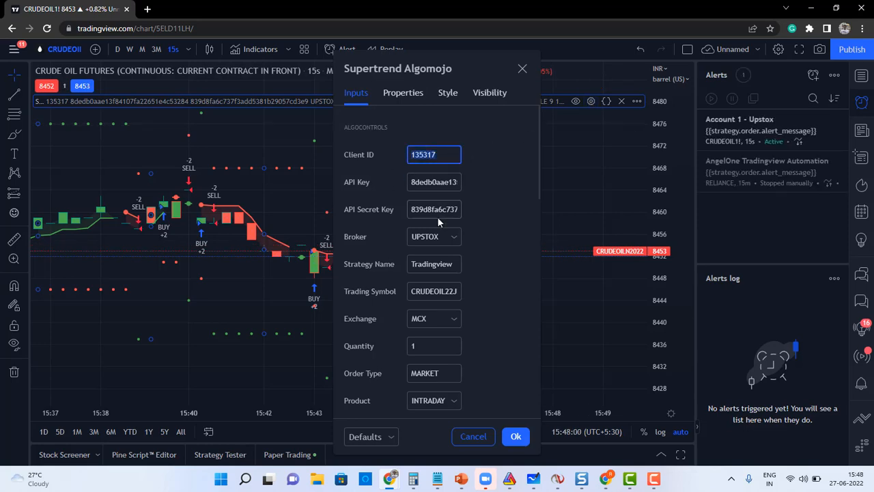
key("alt+Tab")
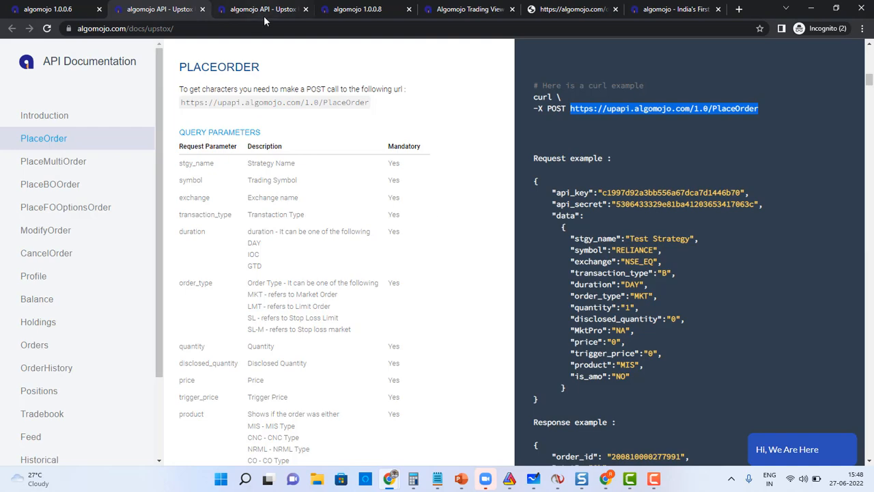
Copy the Client ID from Algomojo's API details page into the strategy settings.
left_click(243, 15)
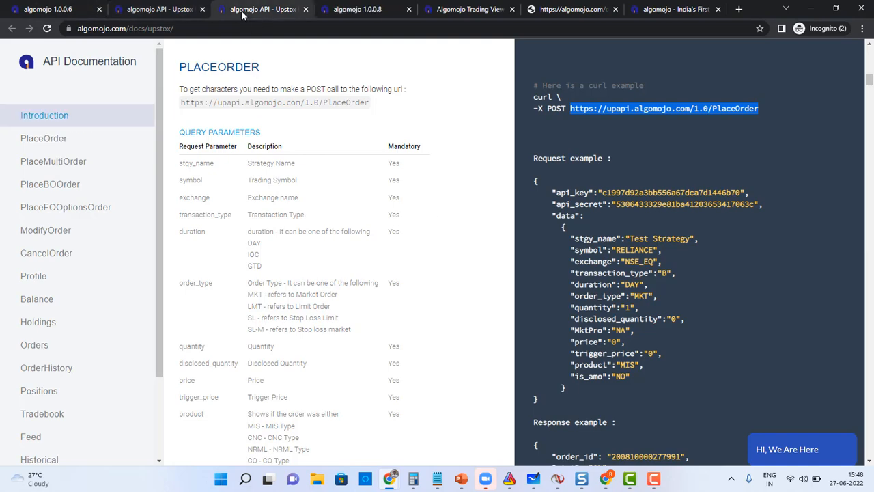
left_click(464, 12)
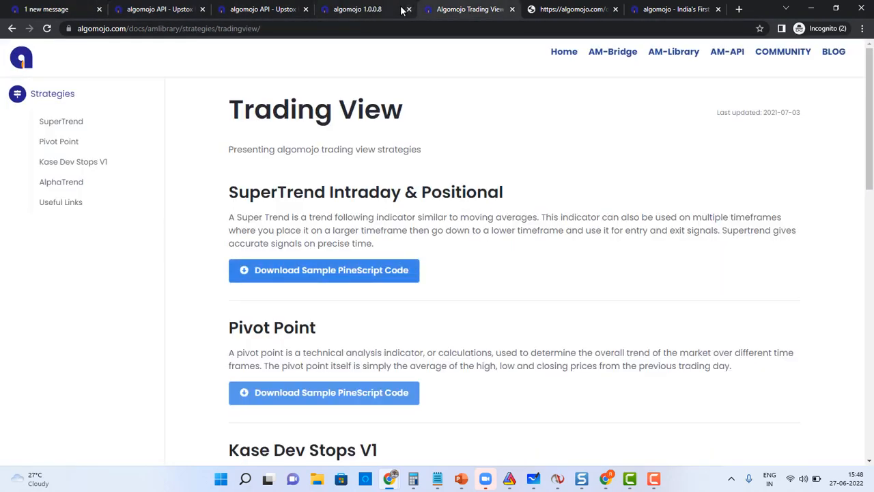
left_click(357, 9)
double_click(97, 221)
key("ctrl+c")
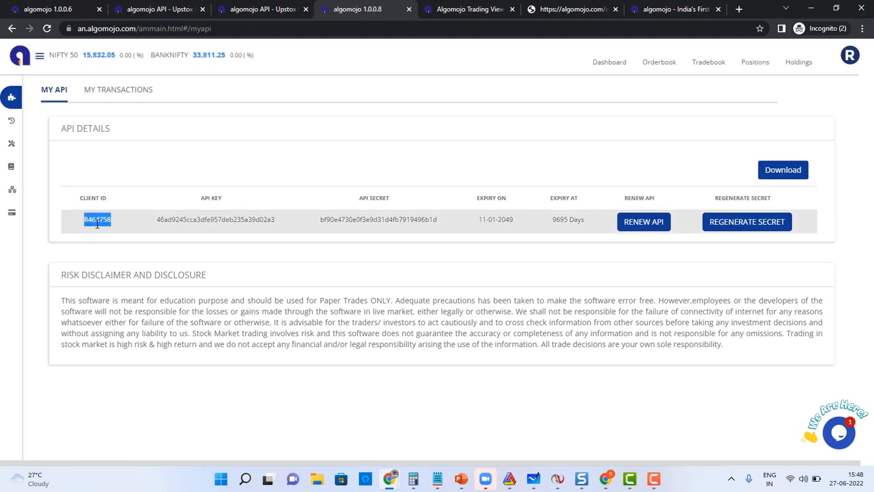
key("alt+Tab")
key("ctrl+v")
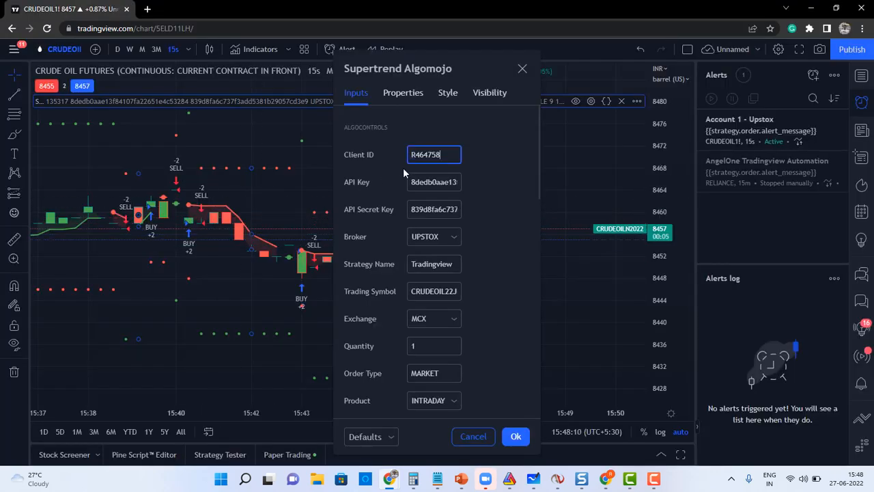
Copy the Algomojo API key into the strategy's API Key input.
key("alt+Tab")
double_click(223, 219)
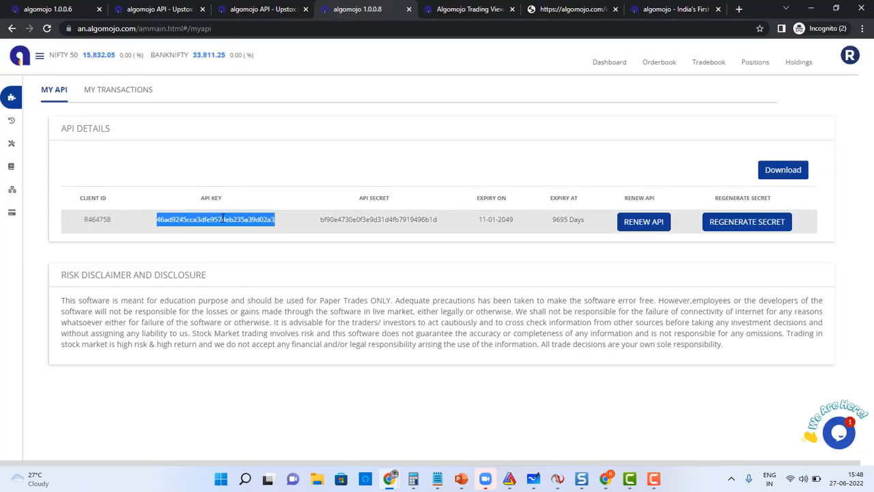
key("ctrl+c")
key("alt+Tab")
key("Tab")
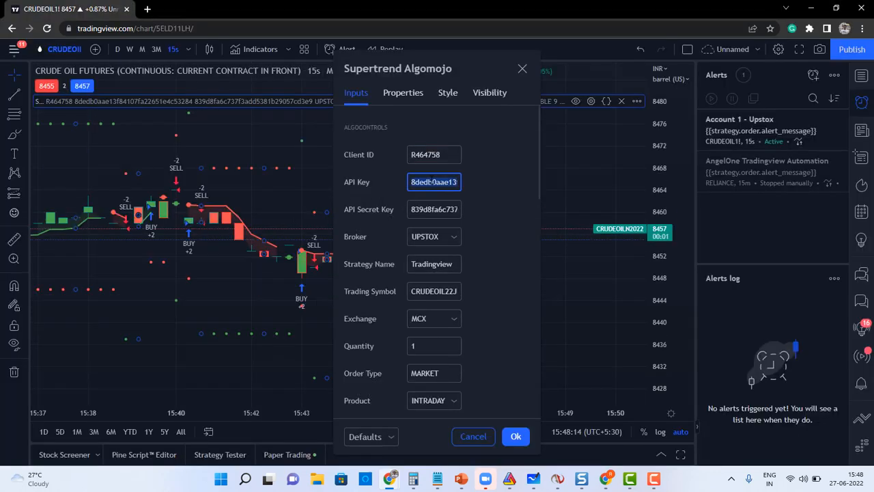
key("ctrl+v")
Dismiss the fired alert notice and paste the Algomojo API secret into the API Secret Key field.
key("alt+Tab")
double_click(380, 219)
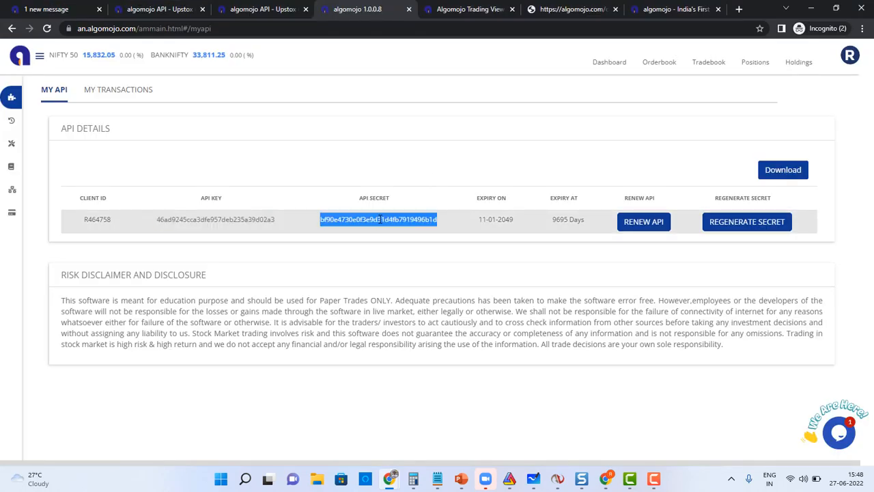
key("ctrl+c")
key("alt+Tab")
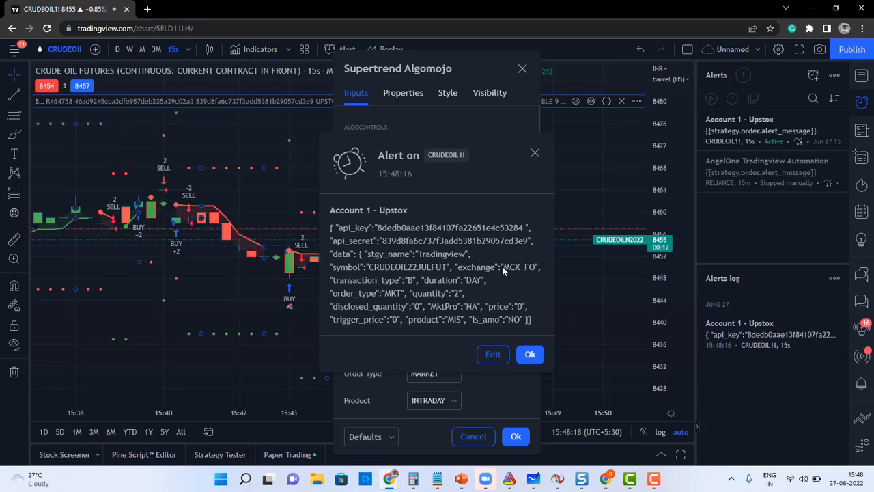
left_click(534, 358)
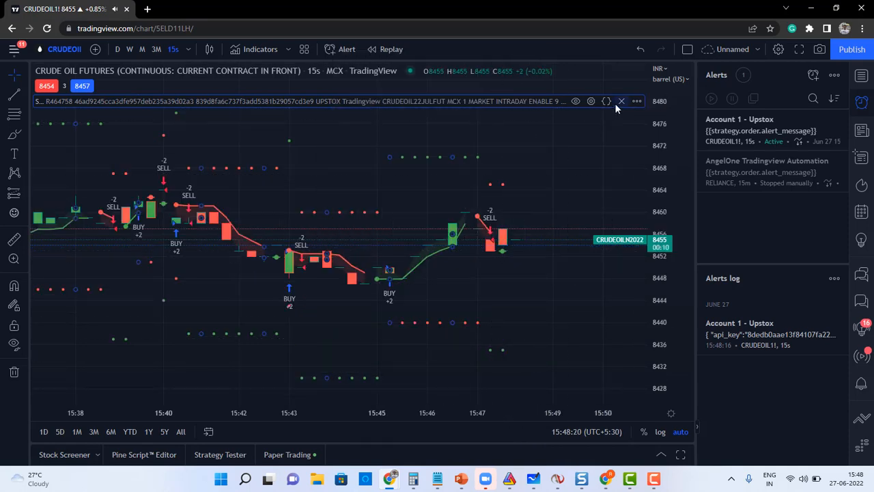
left_click(591, 101)
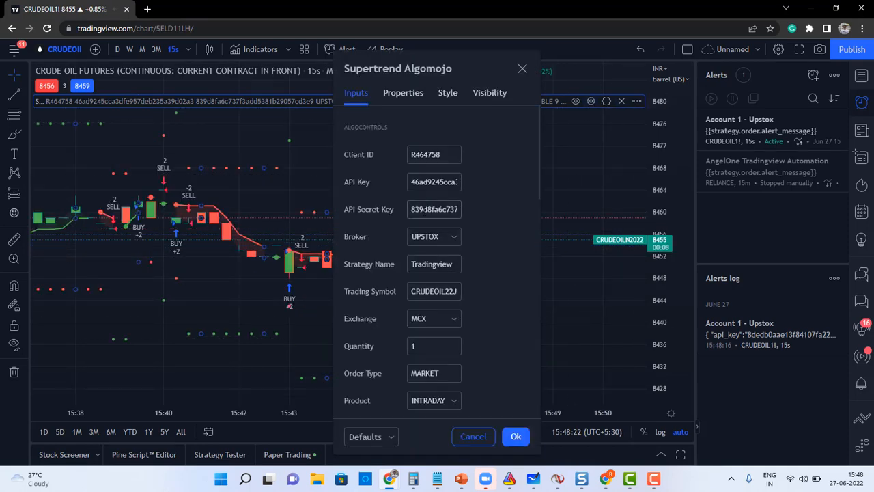
triple_click(434, 209)
key("ctrl+v")
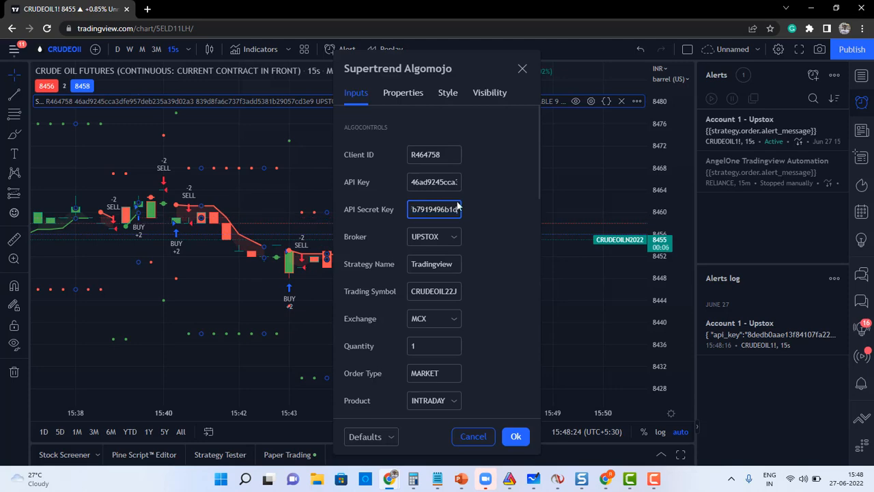
key("alt+Tab")
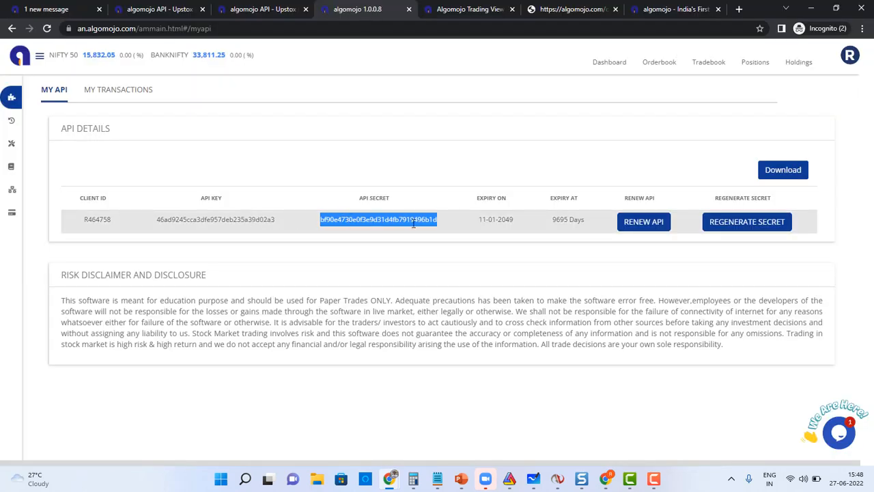
key("alt+Tab")
left_click(449, 237)
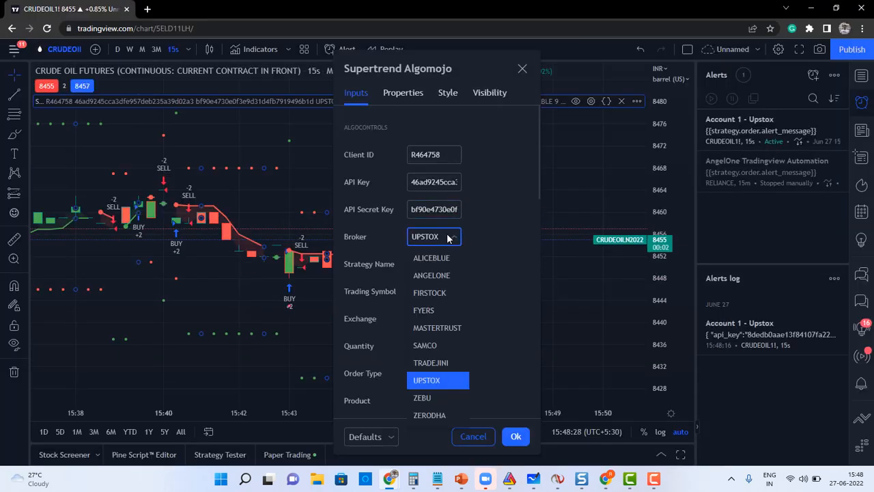
Set Broker to ANGELONE, verify the CRUDEOIL22JULFUT symbol and quantity, and apply the settings.
left_click(435, 275)
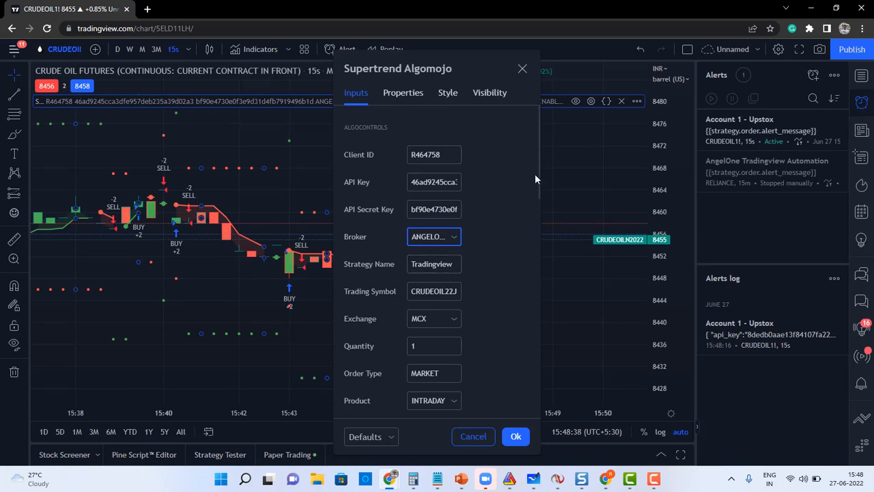
left_click_drag(538, 171, 537, 190)
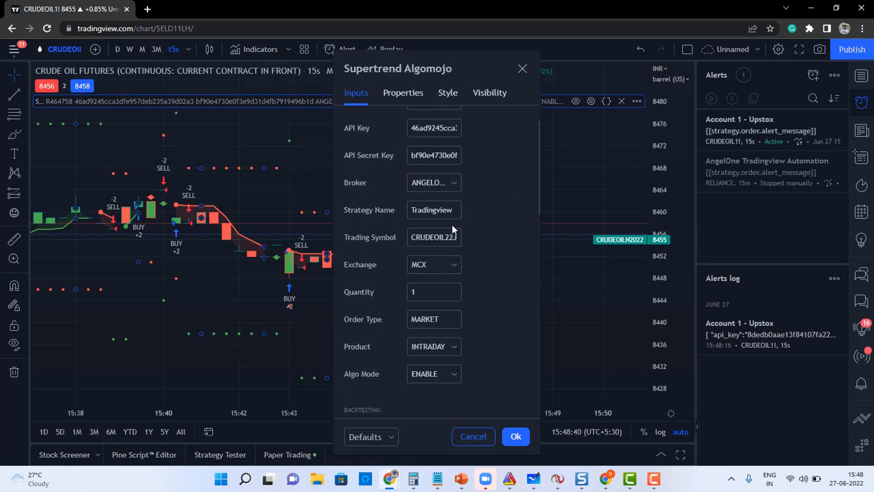
left_click(432, 237)
left_click(432, 294)
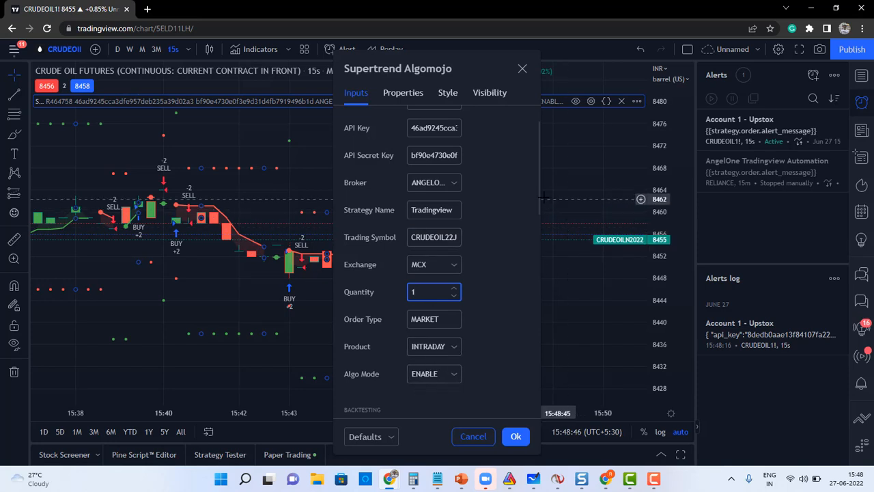
left_click_drag(540, 197, 535, 394)
left_click(518, 437)
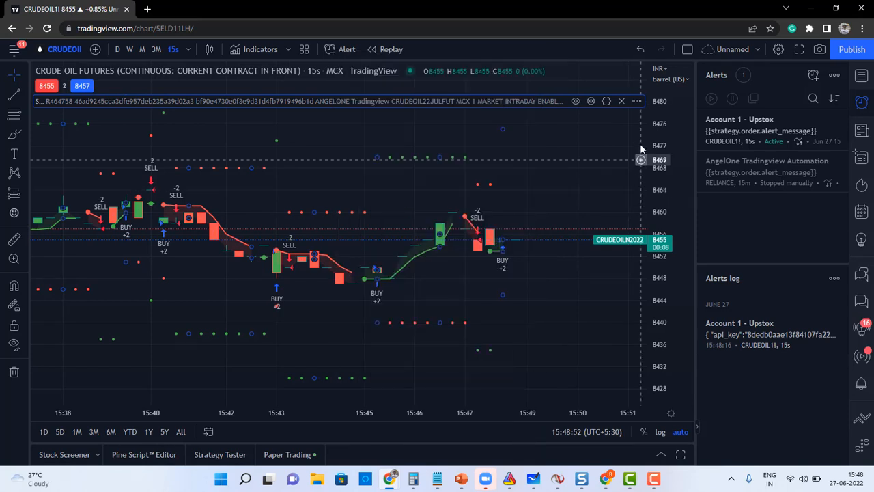
Add a new strategy alert and change its webhook host from upapi to anapi.
left_click(639, 101)
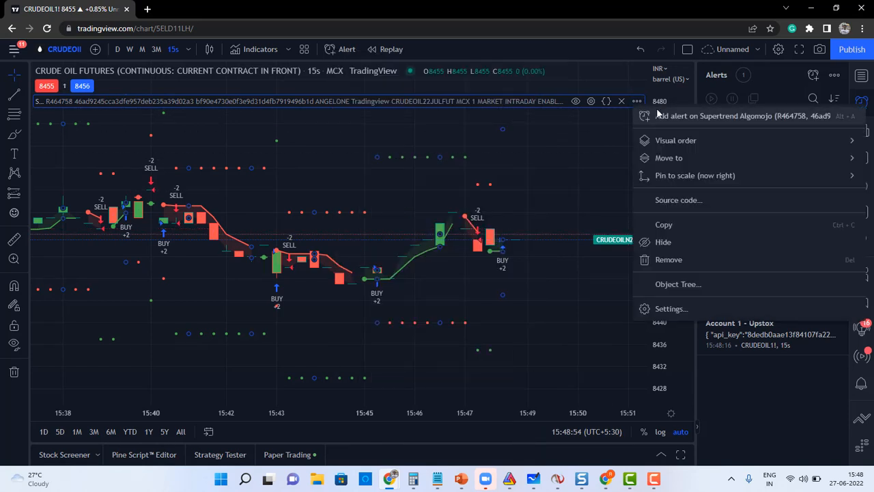
left_click(657, 111)
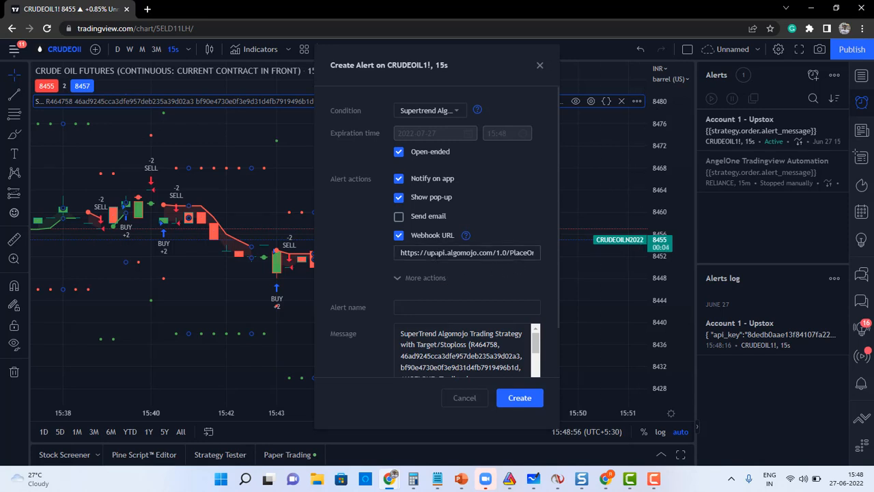
left_click(431, 254)
key("BackSpace")
key("BackSpace")
type("an")
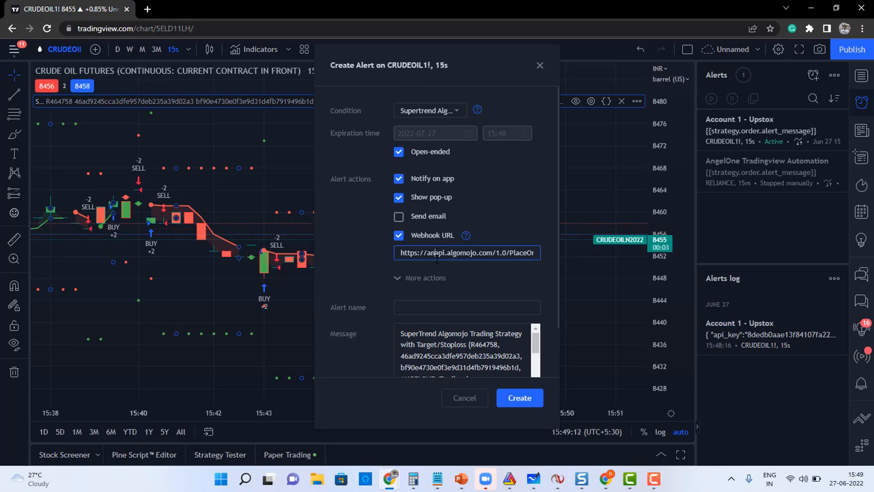
Name the alert 'Account 2 - Angel One' and clear the default message.
left_click(422, 308)
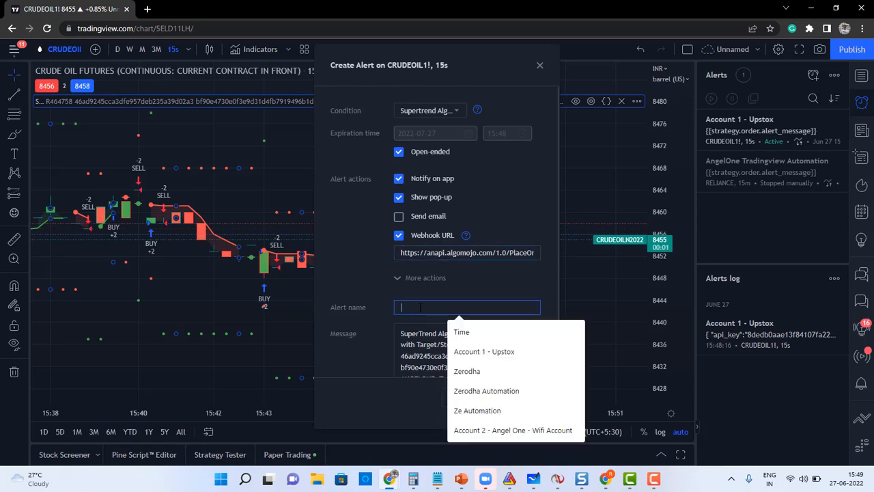
type("Account ")
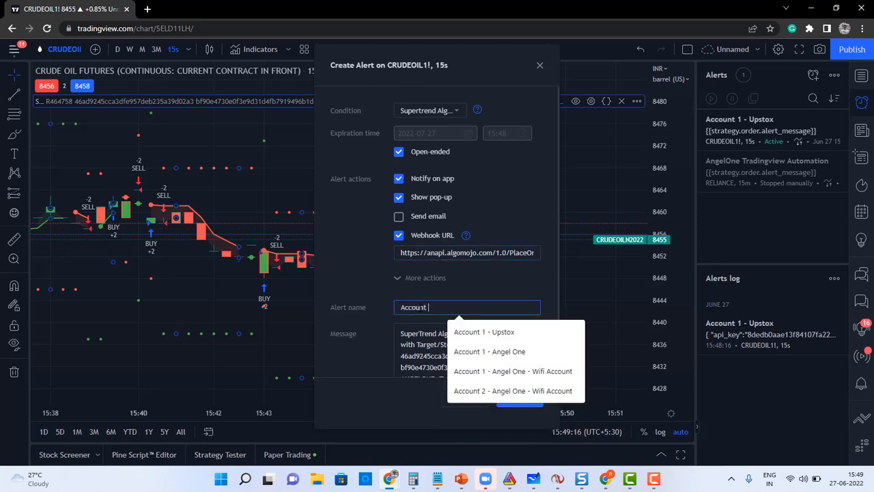
type("1 - Angel One")
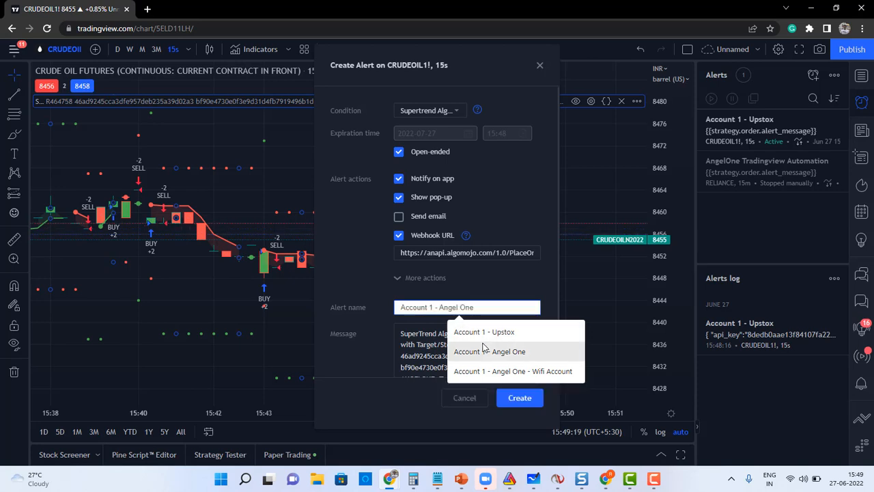
left_click(483, 348)
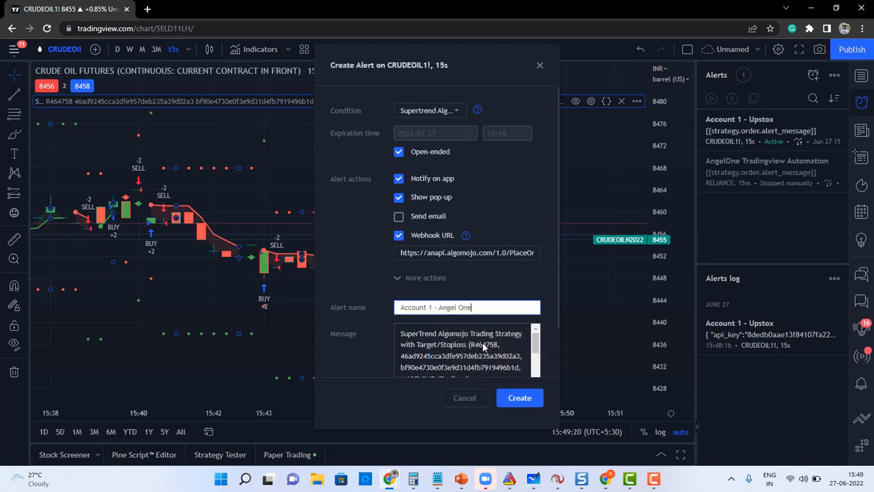
left_click(433, 307)
key("BackSpace")
type("2")
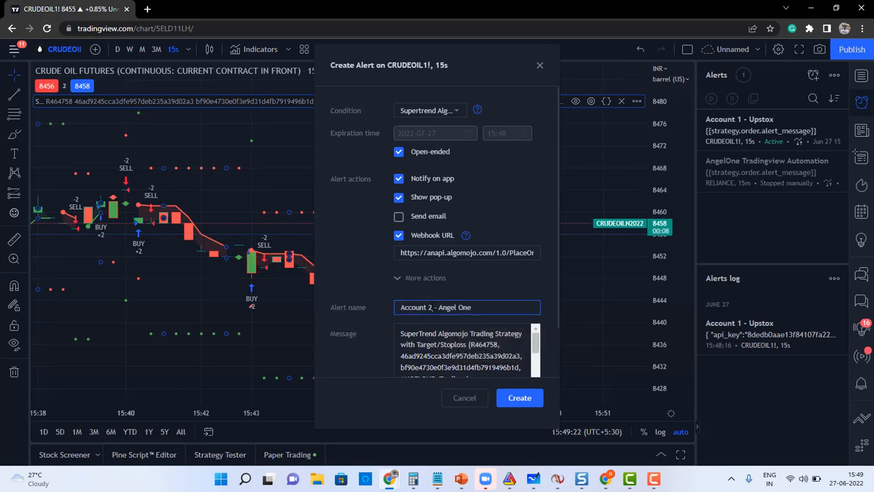
left_click(438, 327)
key("ctrl+a")
key("Delete")
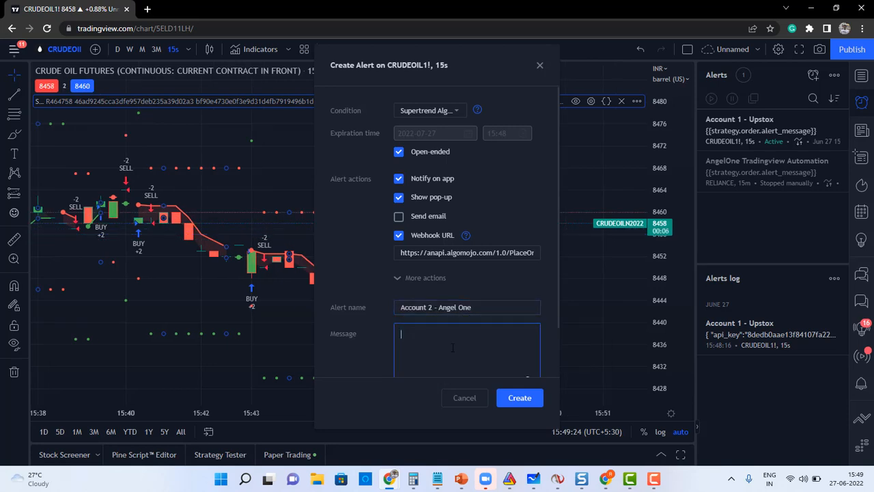
Copy the Upstox alert's message and paste it into the new alert's message box.
left_click(825, 119)
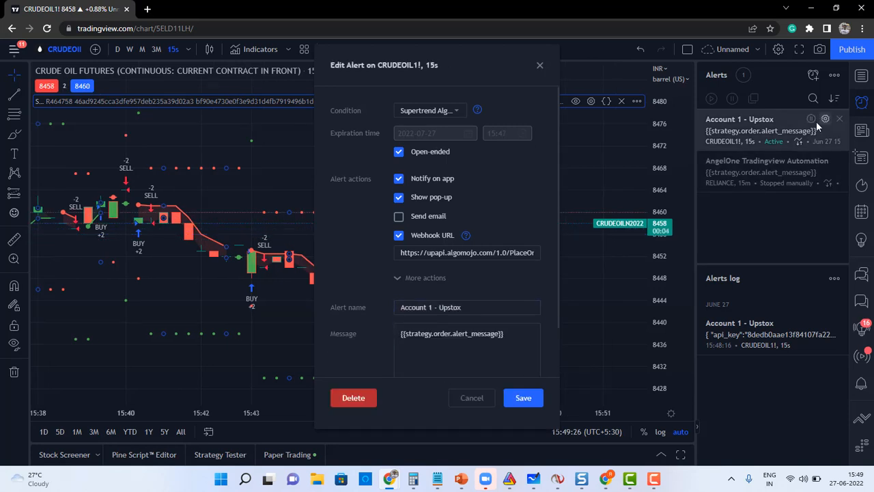
left_click_drag(509, 334, 376, 352)
key("ctrl+c")
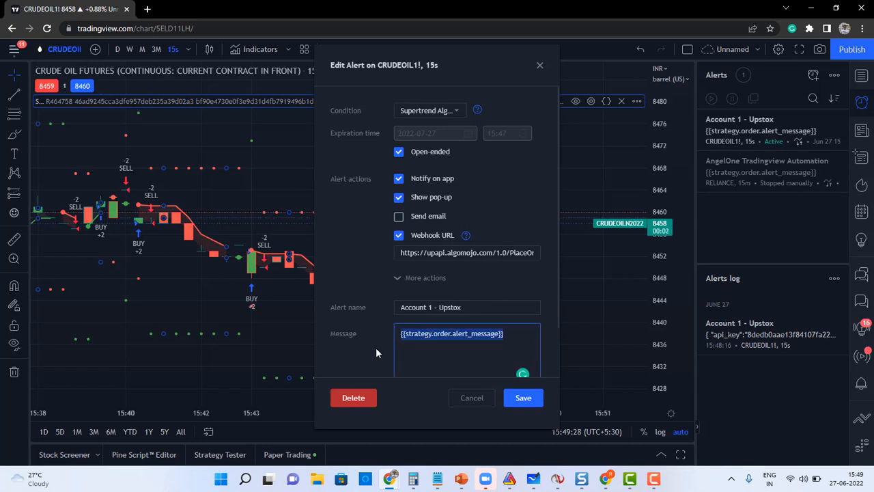
left_click(456, 397)
left_click(446, 334)
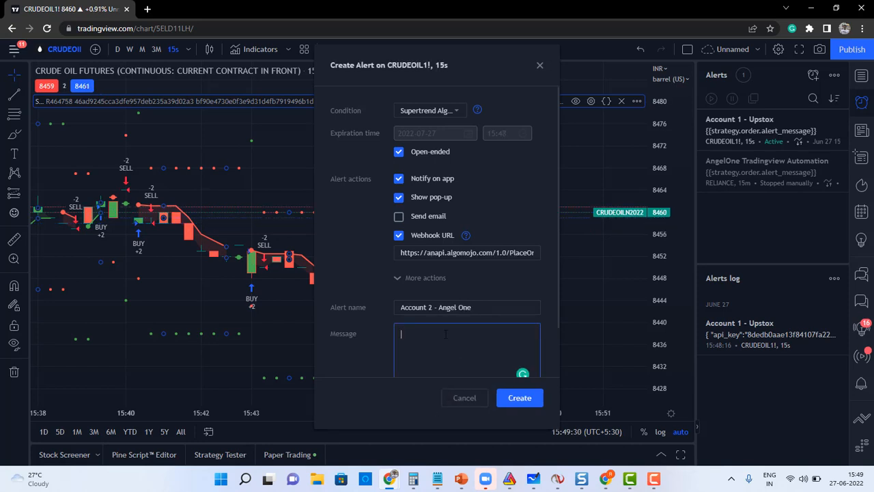
key("ctrl+v")
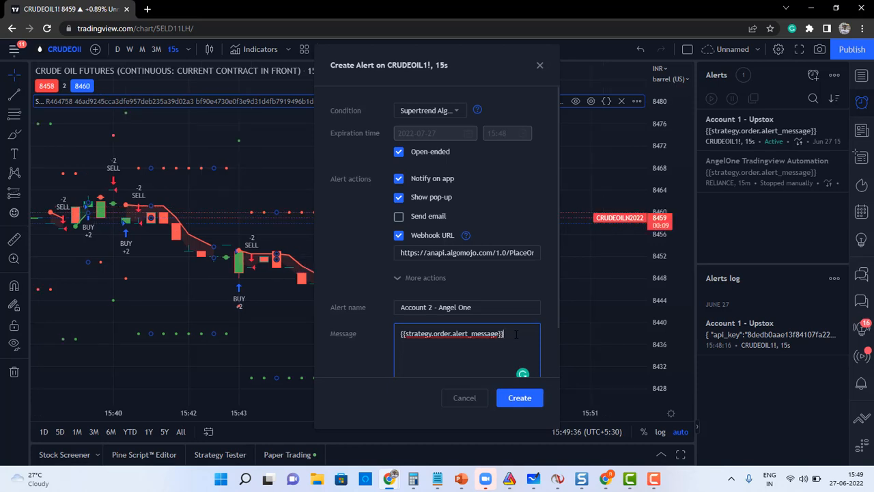
Check the pasted message and anapi webhook URL, then create the Account 2 - Angel One alert.
left_click_drag(504, 333, 401, 333)
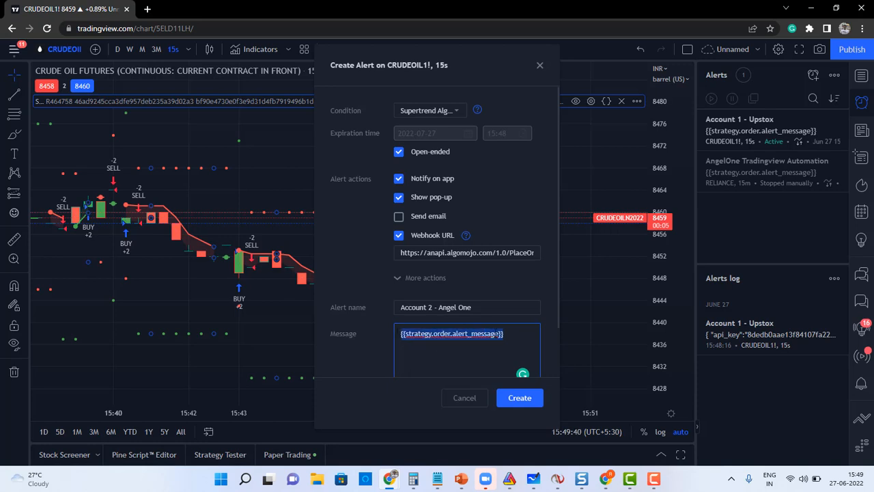
left_click(511, 334)
left_click_drag(509, 334, 376, 336)
left_click(433, 252)
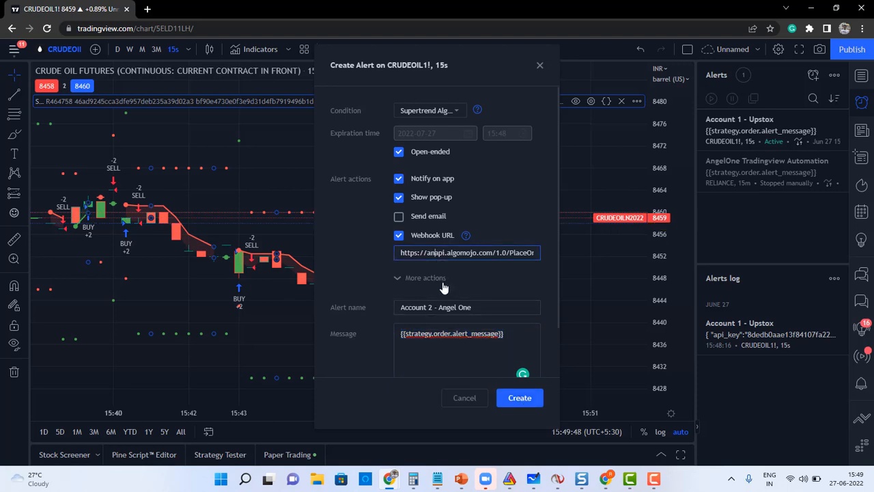
left_click(514, 401)
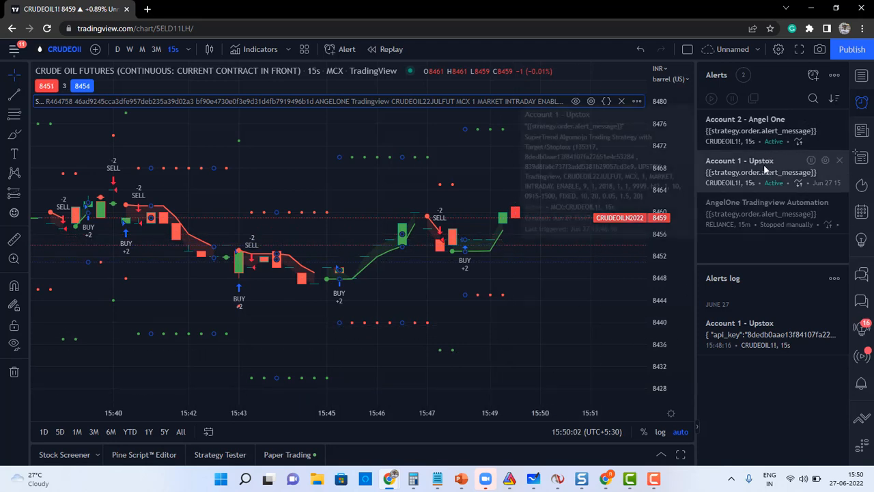
mouse_move(766, 129)
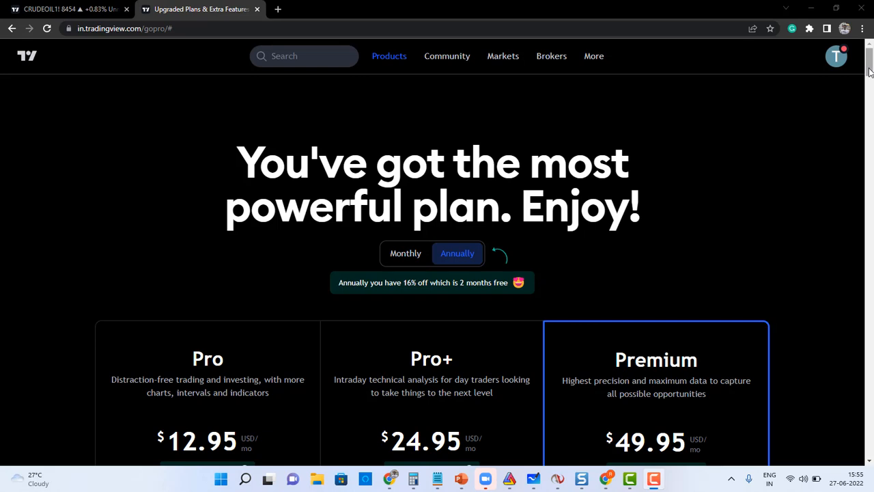
Scroll to the Alerts row of the plan comparison and mark the 20, 100 and 400 limits.
left_click_drag(871, 72, 873, 195)
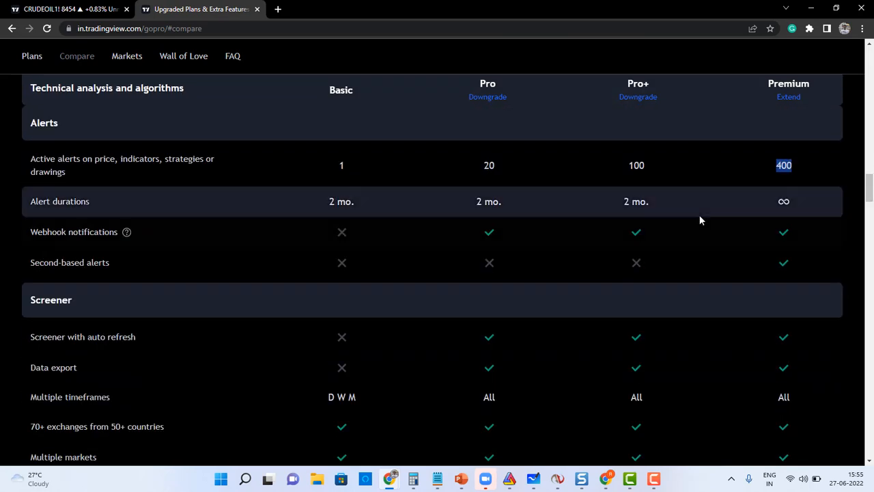
double_click(488, 167)
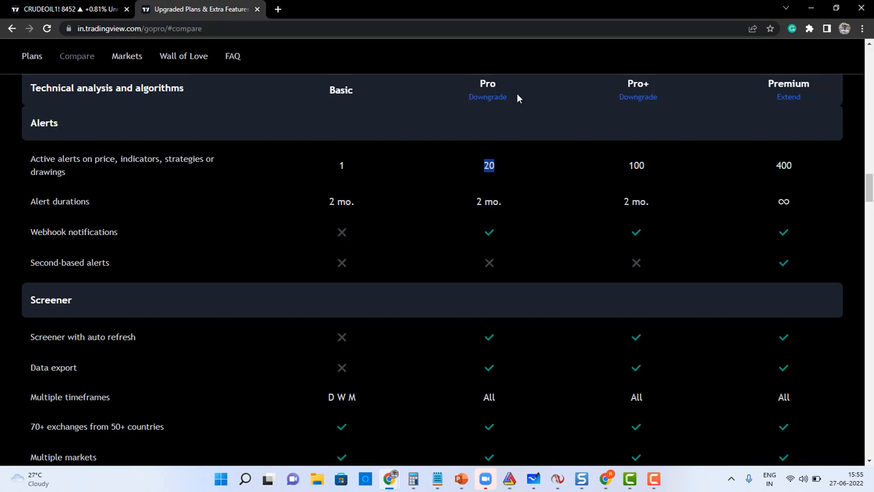
double_click(639, 167)
double_click(786, 173)
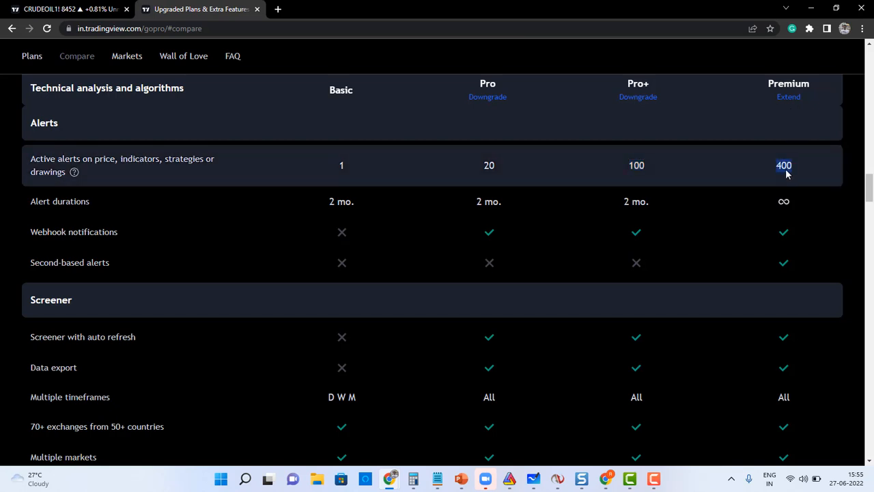